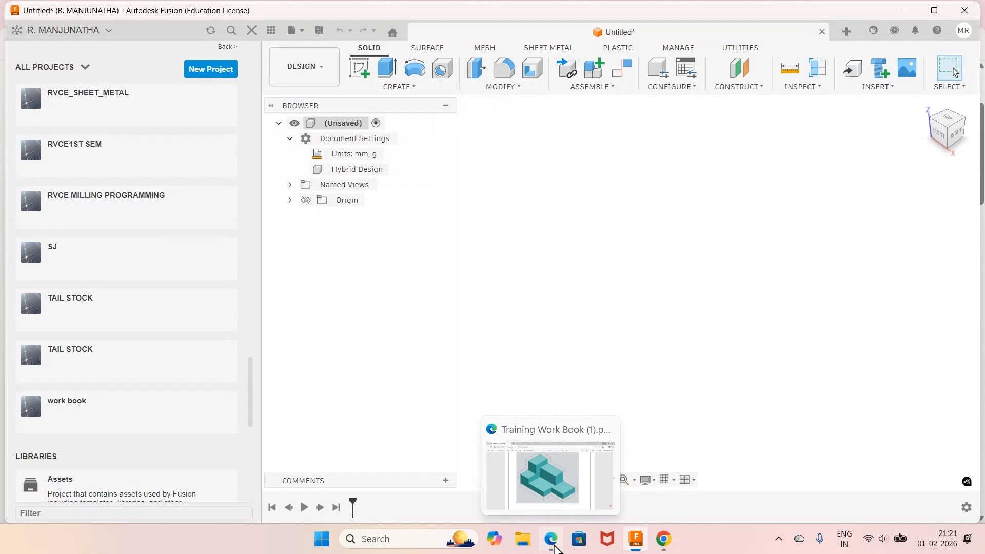
Switch to Edge to view the dimensioned isometric drawing in the training workbook PDF, and return to Fusion.
left_click(554, 546)
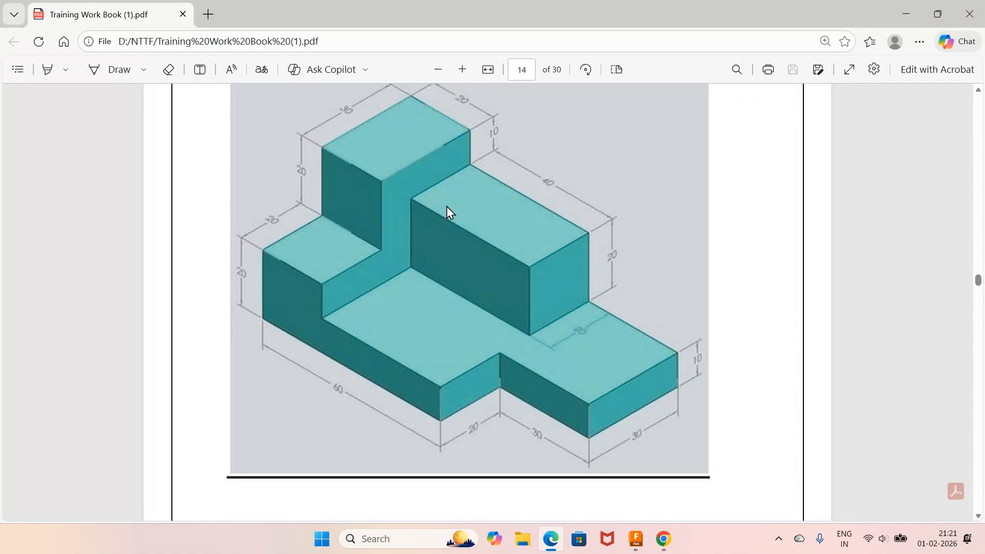
left_click(637, 541)
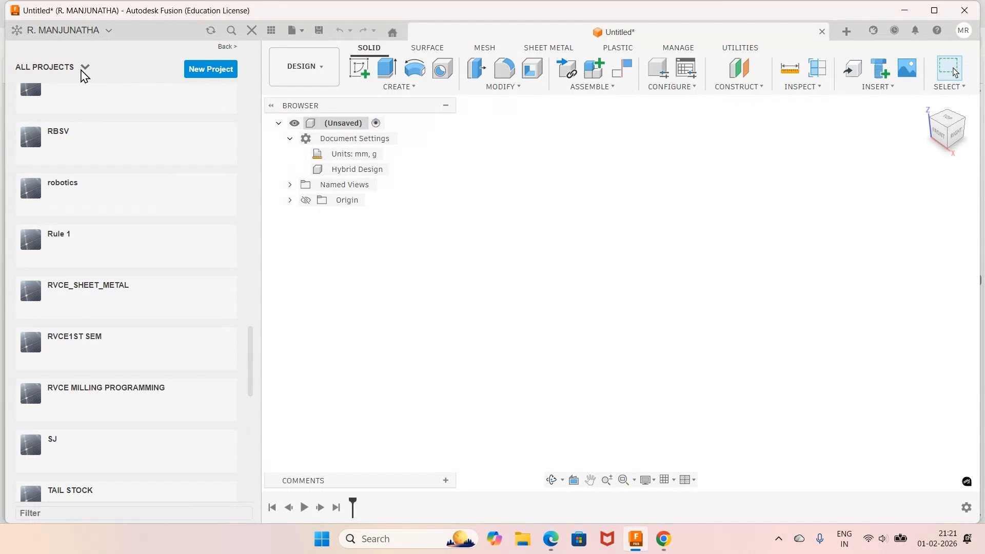
Create a project named "new" and open it.
left_click(210, 70)
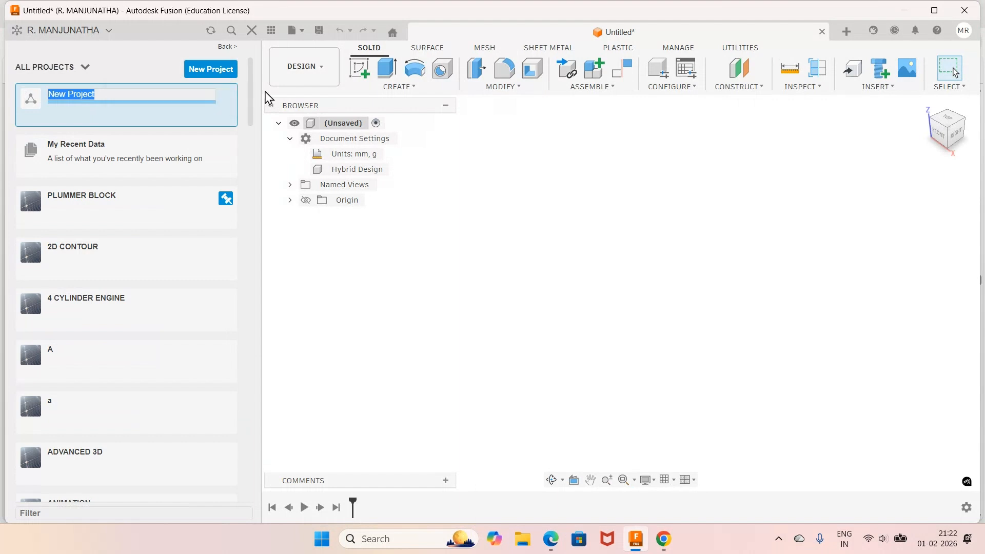
type("new")
key("Return")
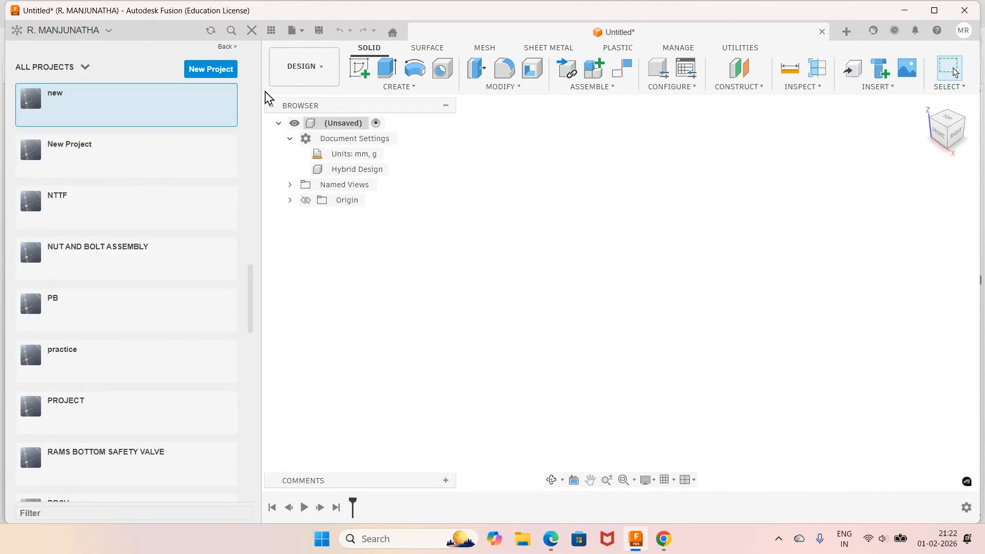
left_click(58, 100)
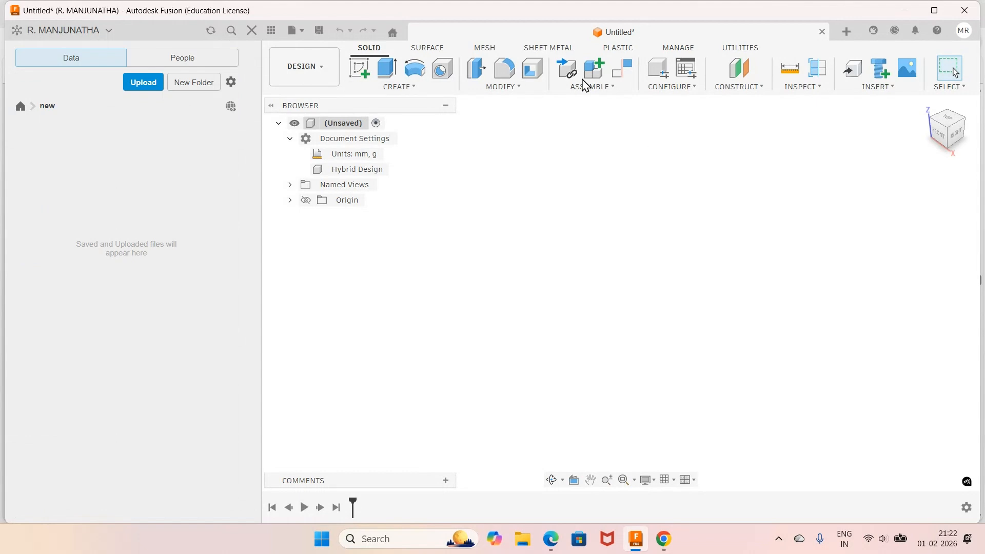
left_click(327, 73)
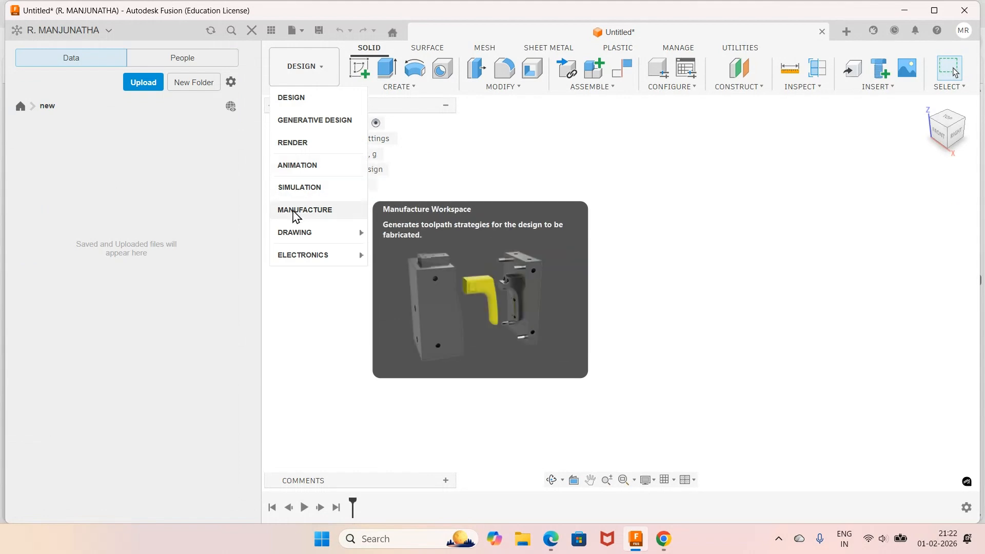
mouse_move(290, 261)
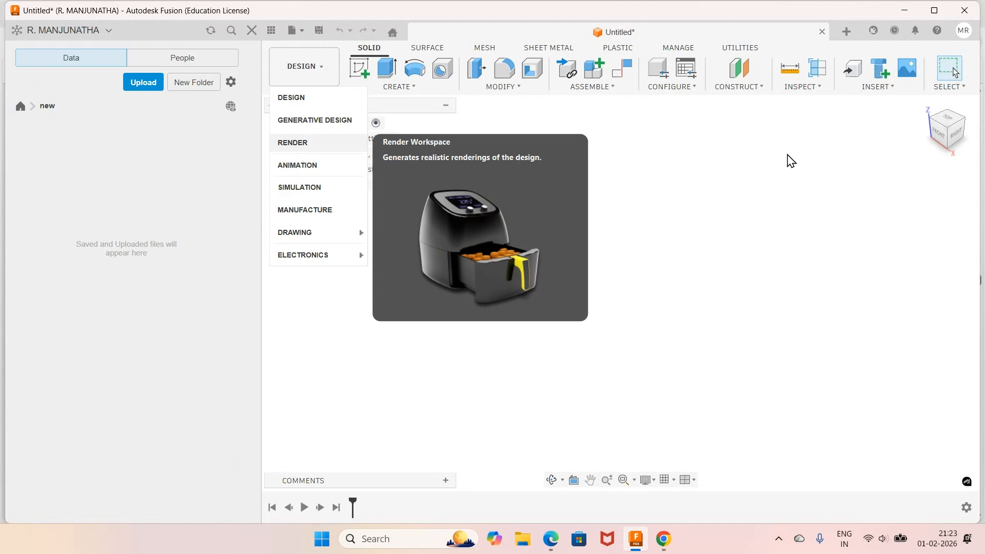
left_click(702, 139)
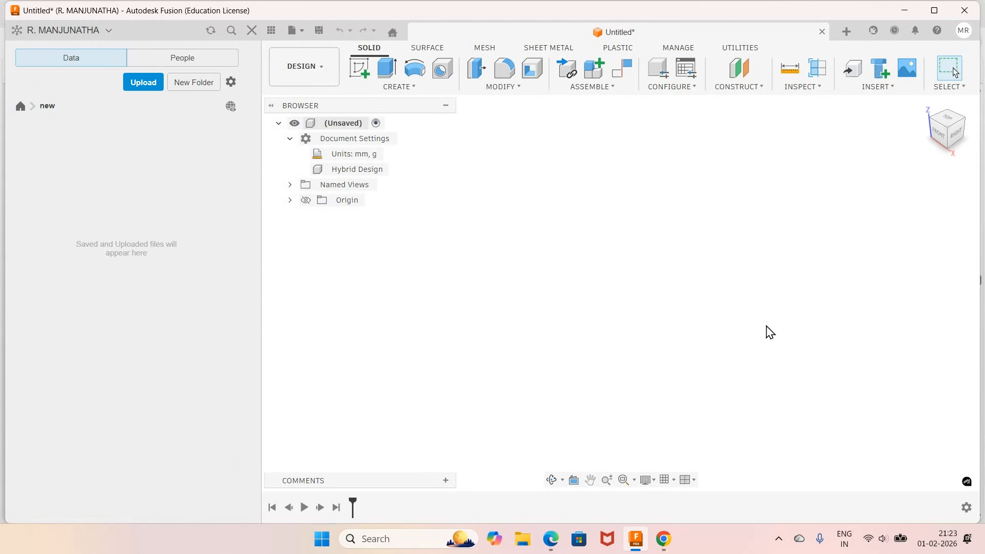
Review the part's base in the workbook drawing in Edge and start a sketch on the horizontal XY plane in Fusion.
mouse_move(662, 545)
mouse_move(547, 548)
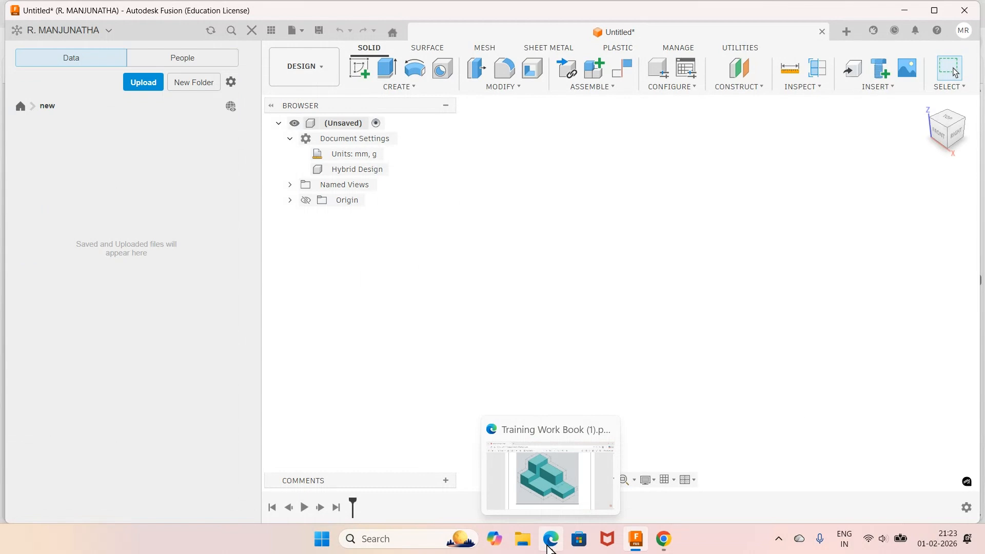
left_click(549, 548)
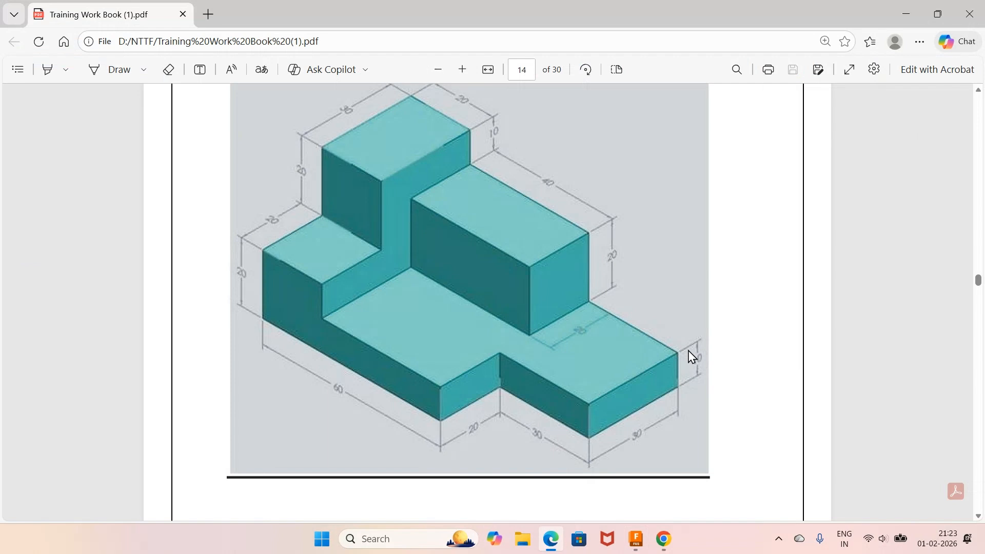
left_click(636, 540)
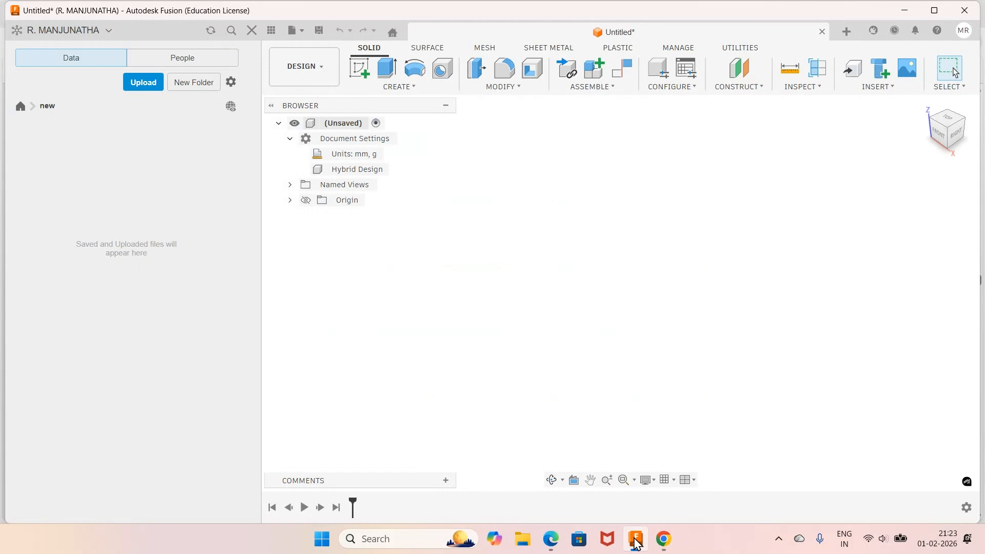
left_click(359, 71)
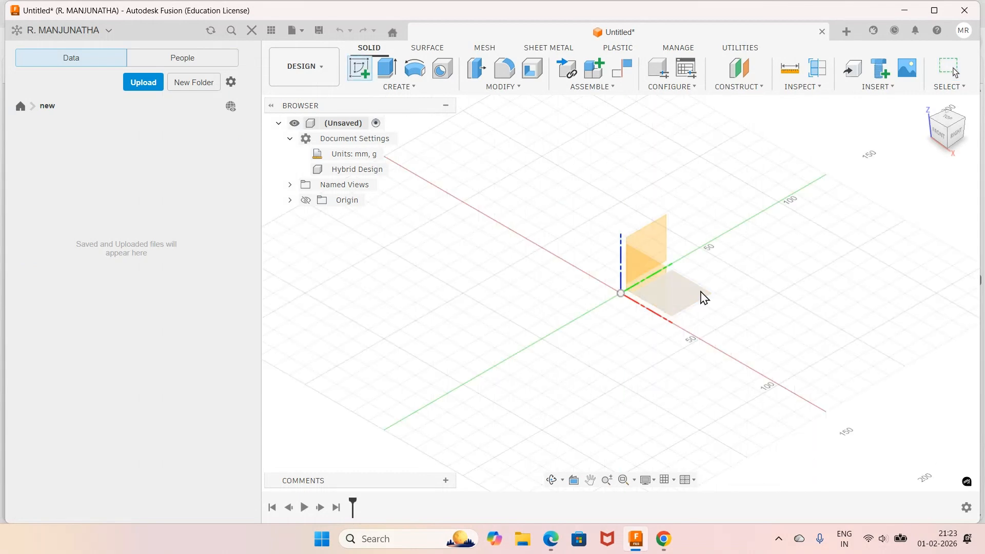
left_click(646, 271)
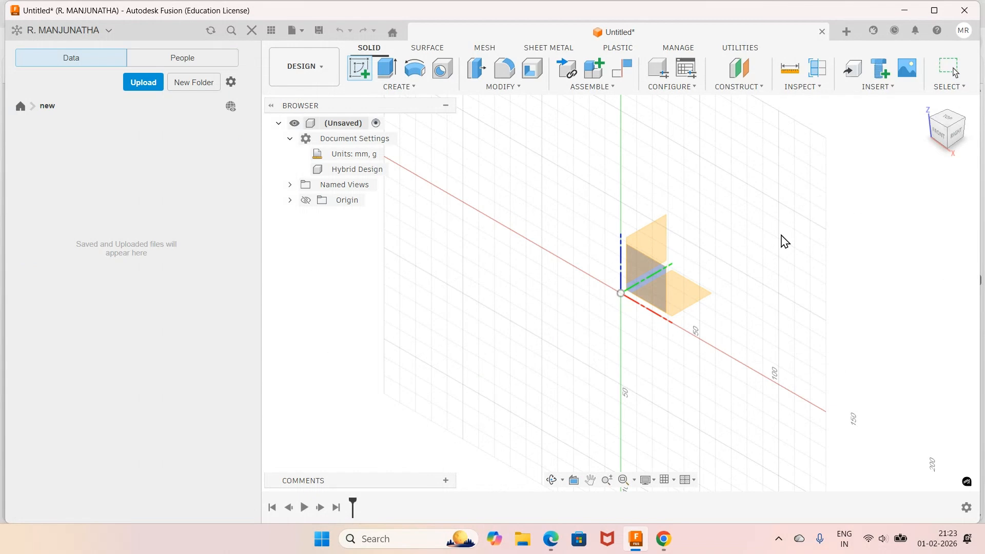
left_click(693, 303)
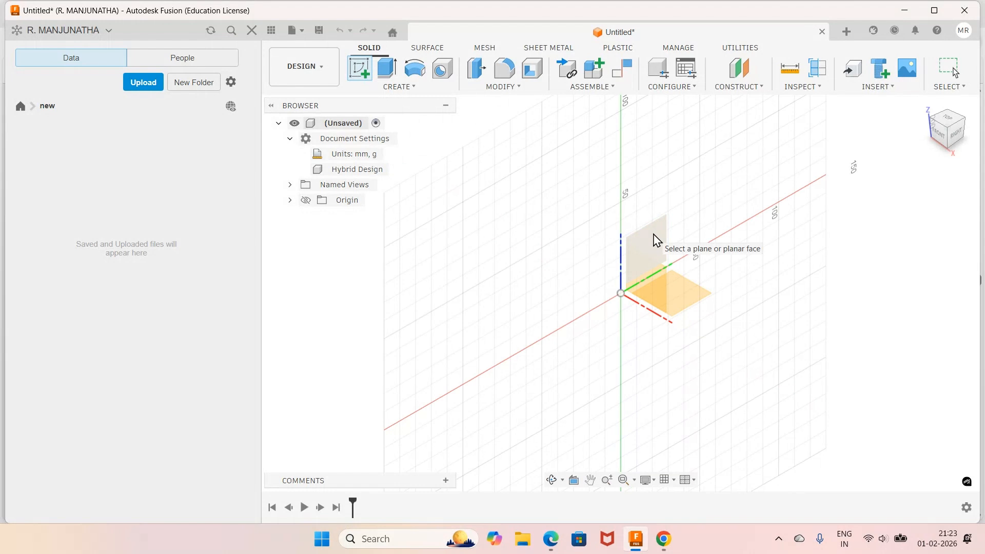
left_click(737, 472)
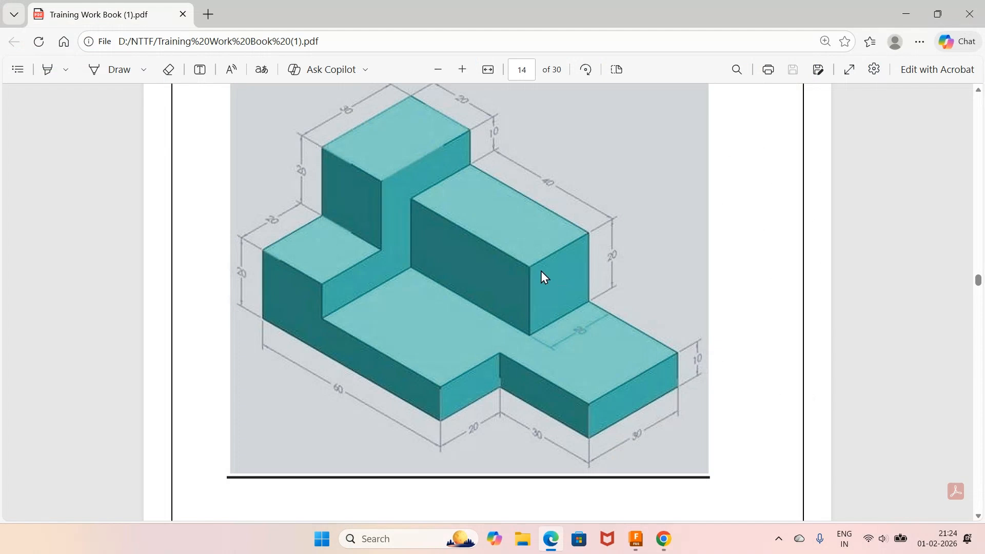
left_click(636, 539)
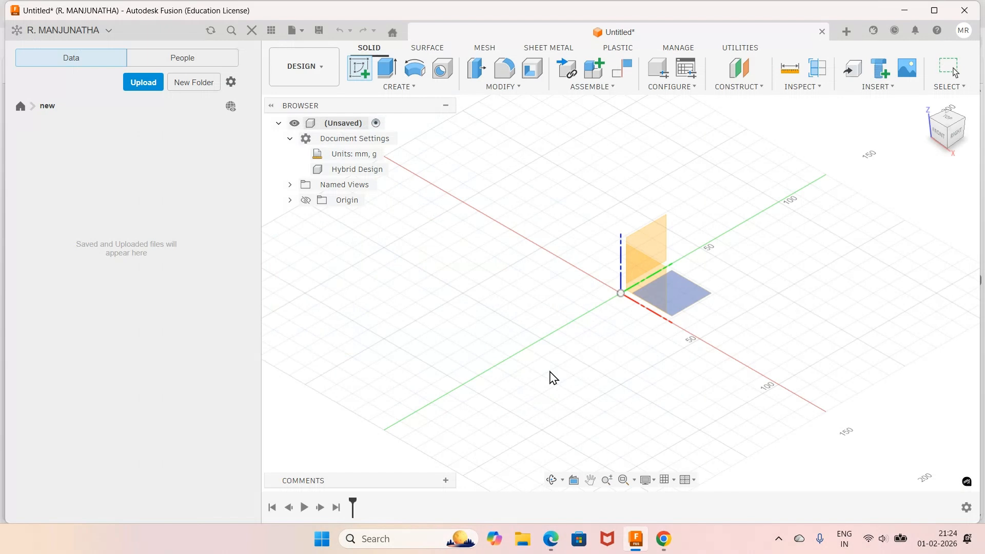
left_click(705, 294)
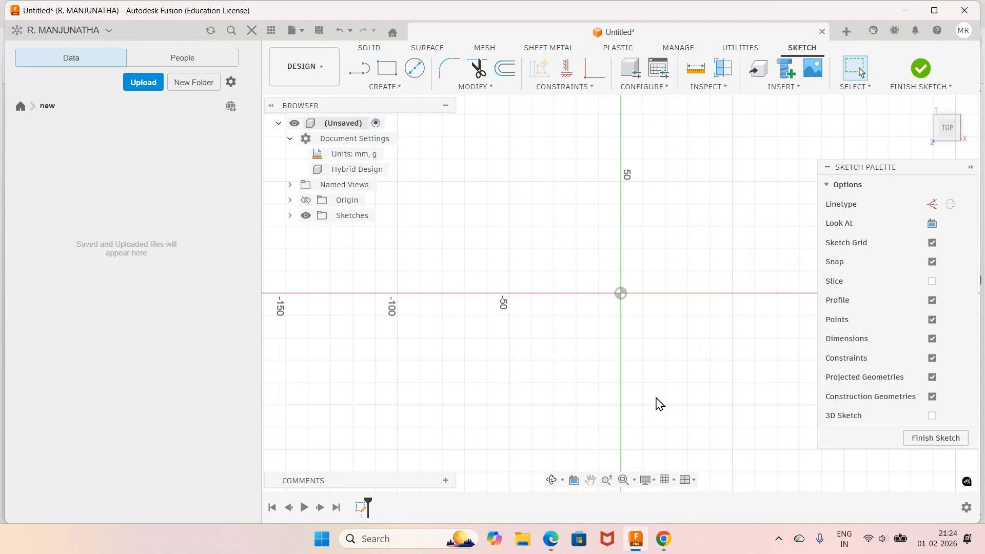
Sketch a closed six-line profile from the origin with a lower edge about 64 mm long and a rectangular step at its lower-right corner.
key("l")
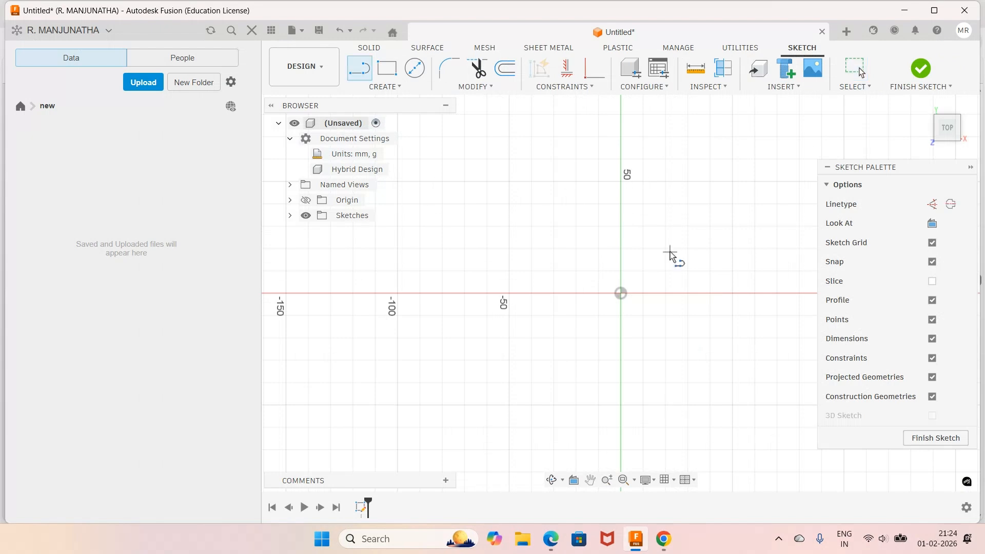
left_click(621, 294)
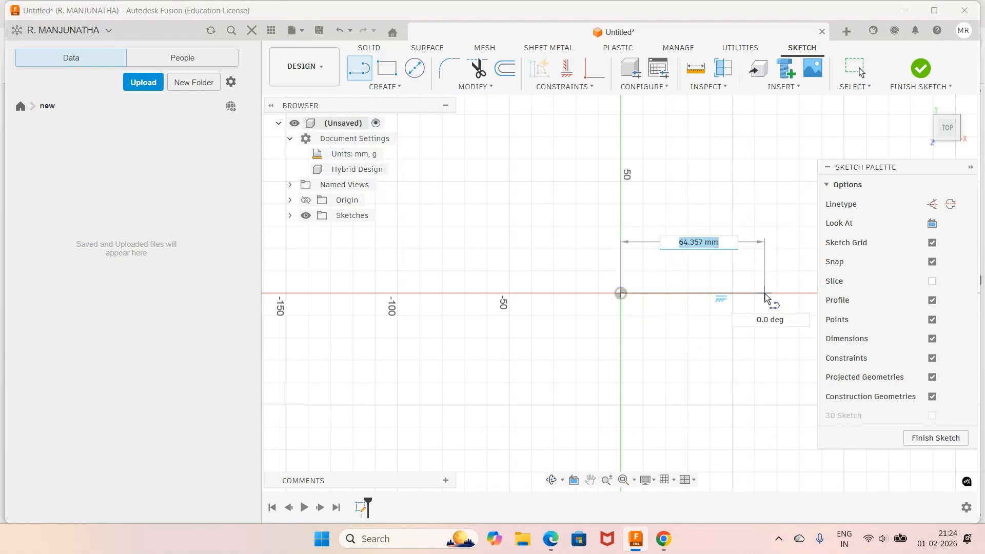
left_click(765, 294)
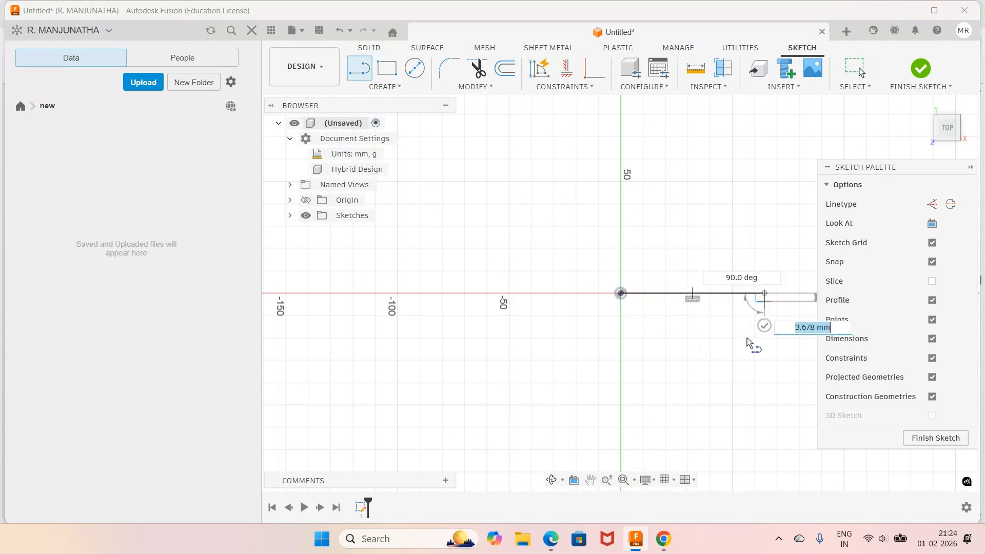
mouse_move(553, 544)
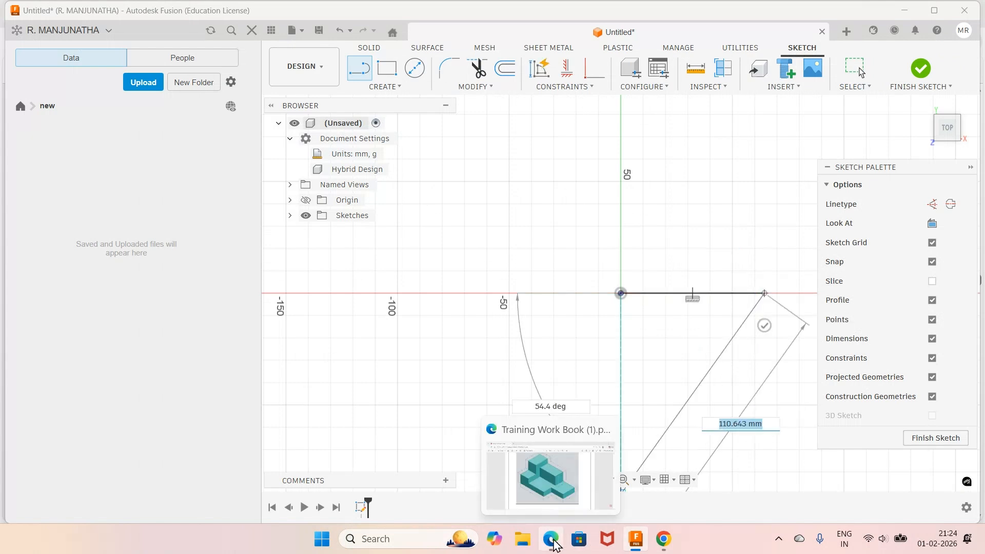
left_click(553, 544)
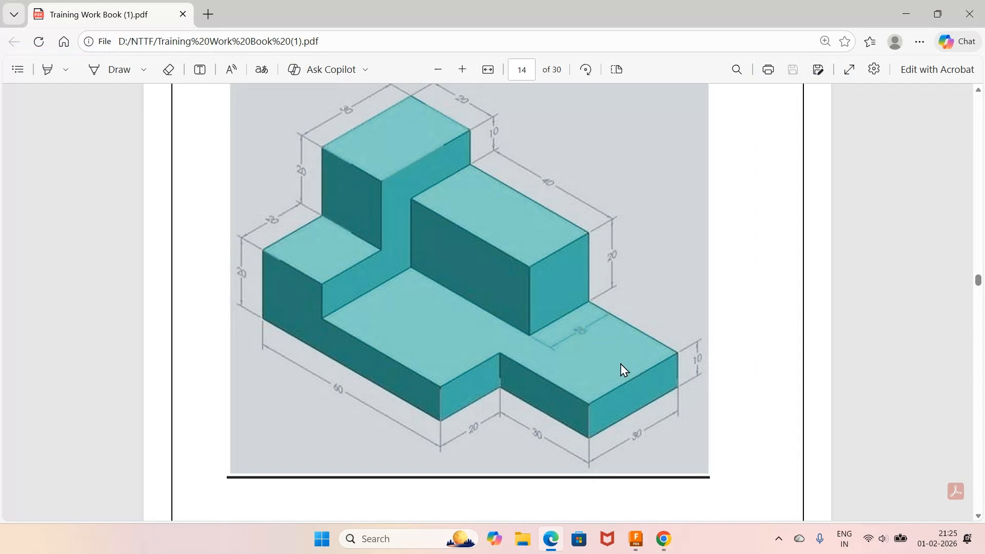
key("alt+Tab")
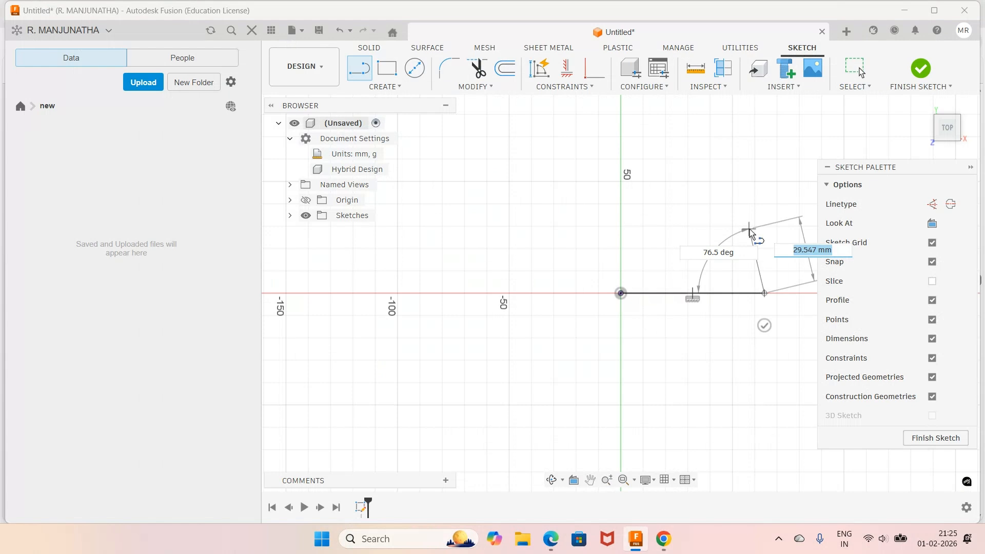
left_click(765, 251)
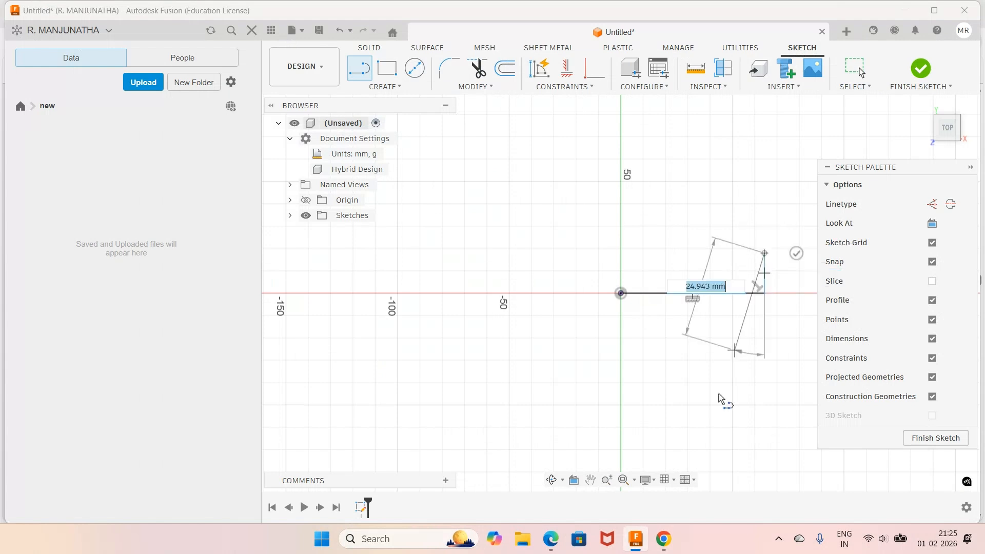
left_click(552, 540)
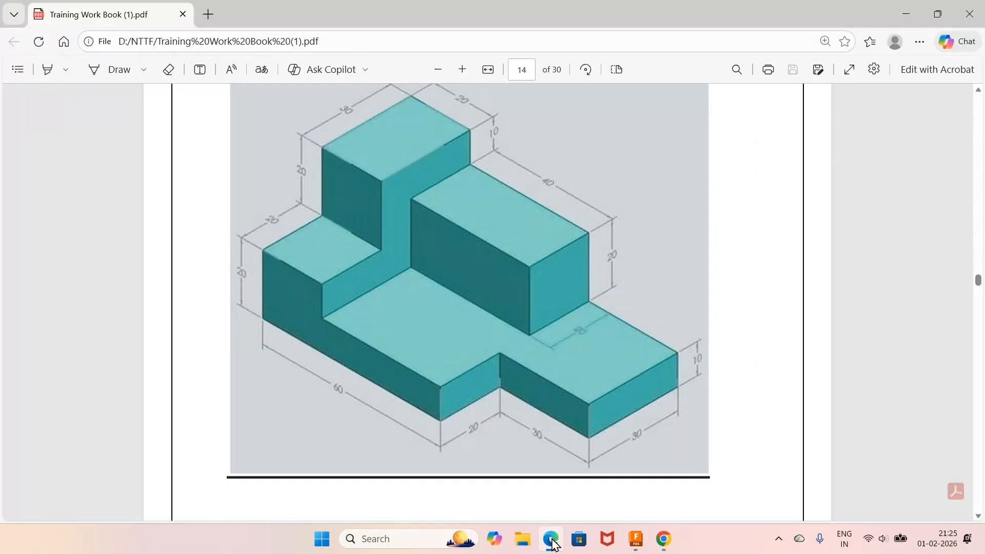
left_click(552, 541)
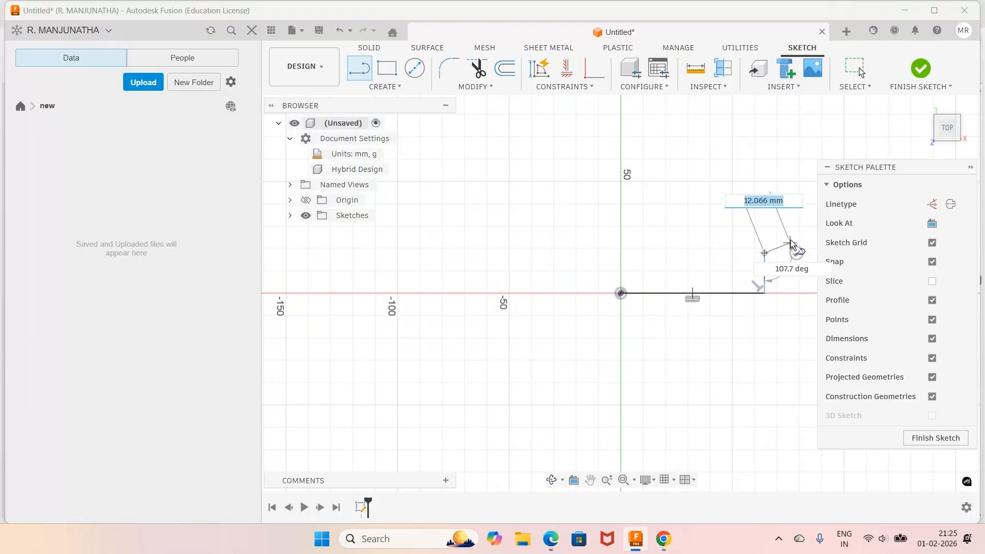
left_click(812, 253)
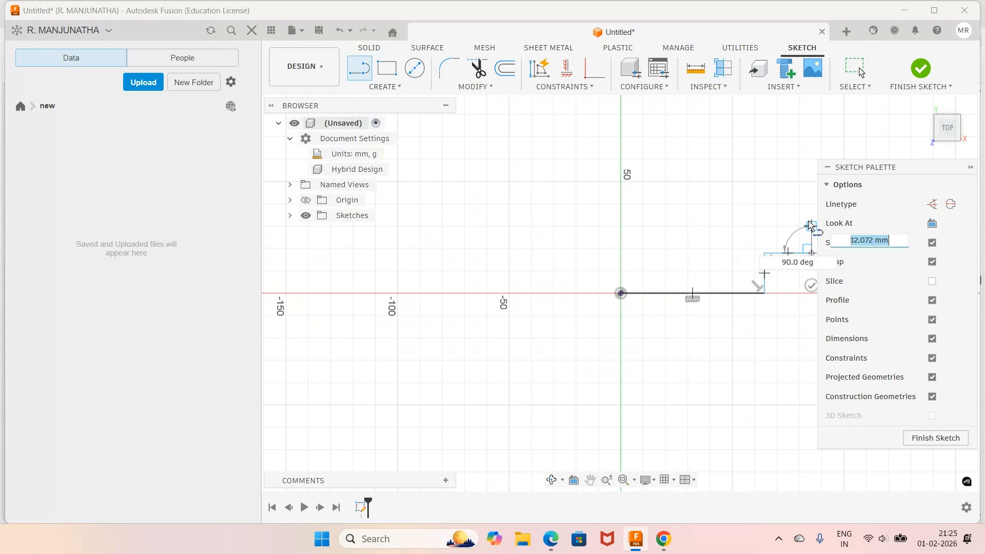
left_click(812, 191)
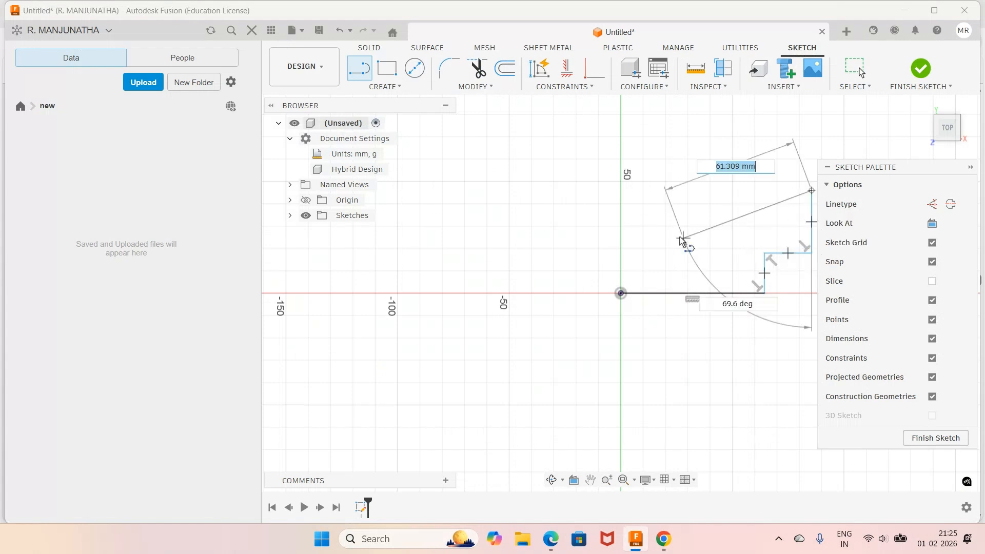
left_click(621, 191)
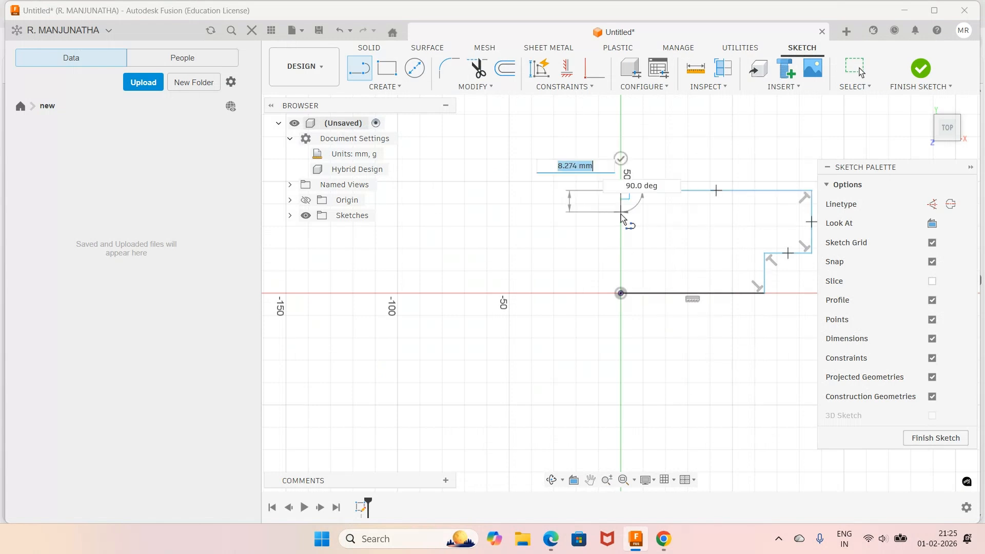
left_click(621, 293)
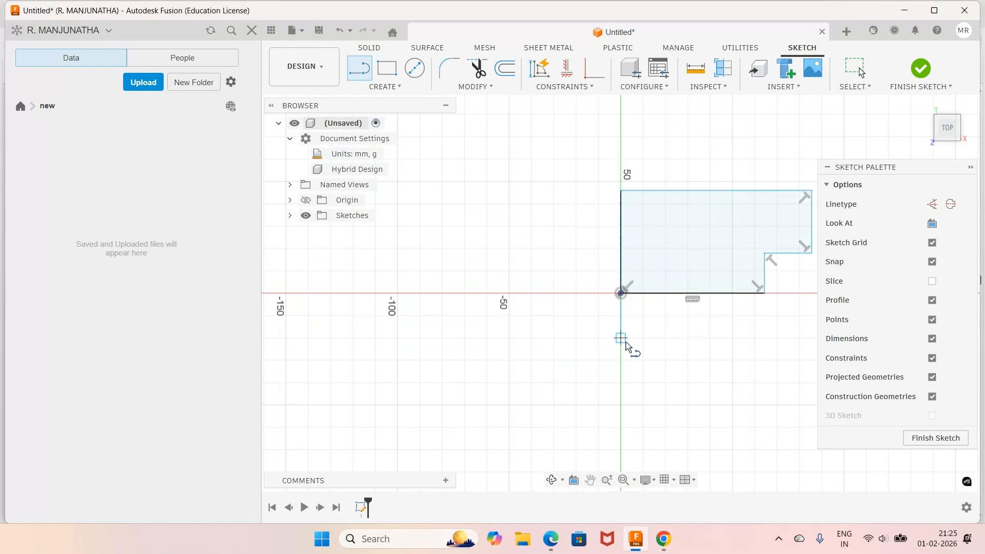
Check the workbook drawing in Edge, return to Fusion, and dimension the profile's left vertical edge to 50 mm.
scroll(769, 411, "down", 4)
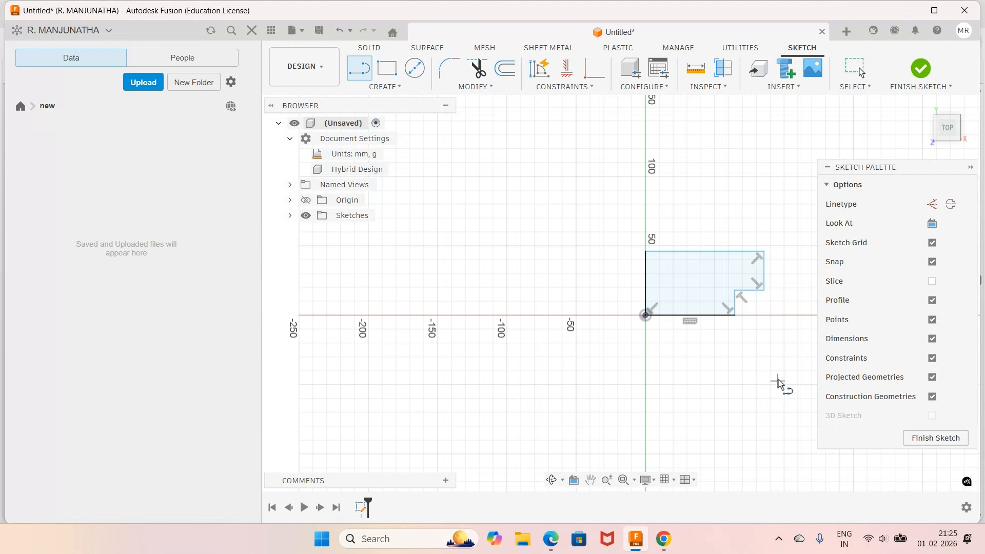
scroll(777, 382, "up", 3)
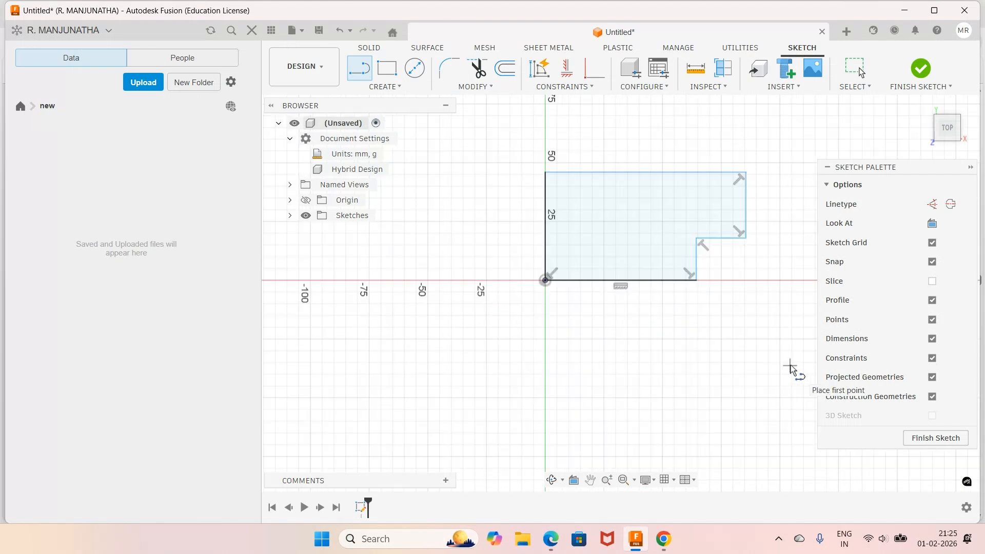
left_click(557, 546)
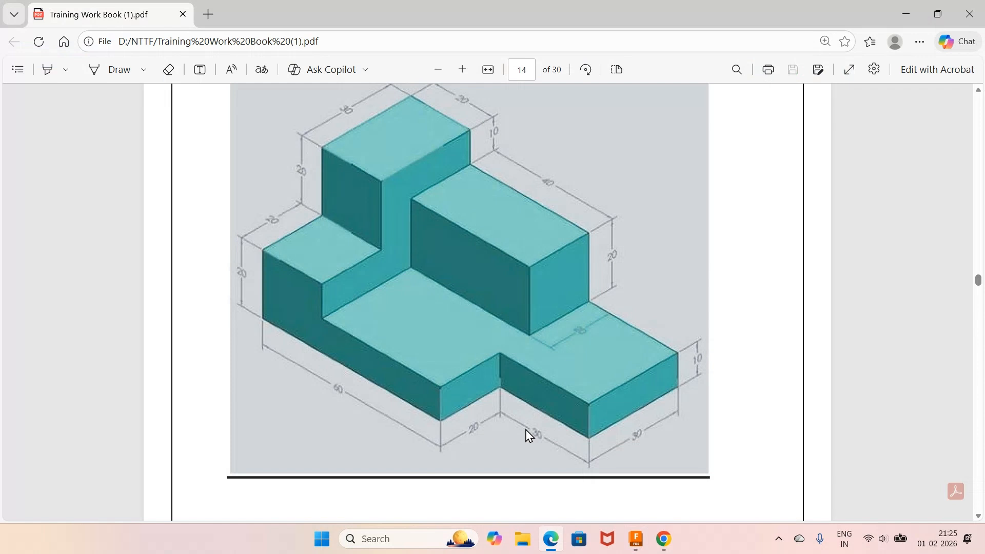
key("alt+Tab")
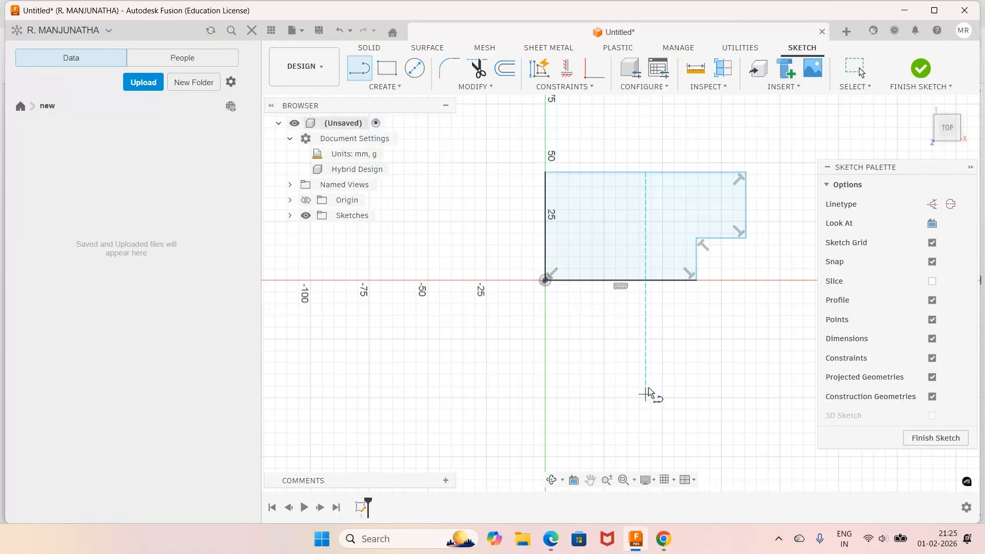
key("d")
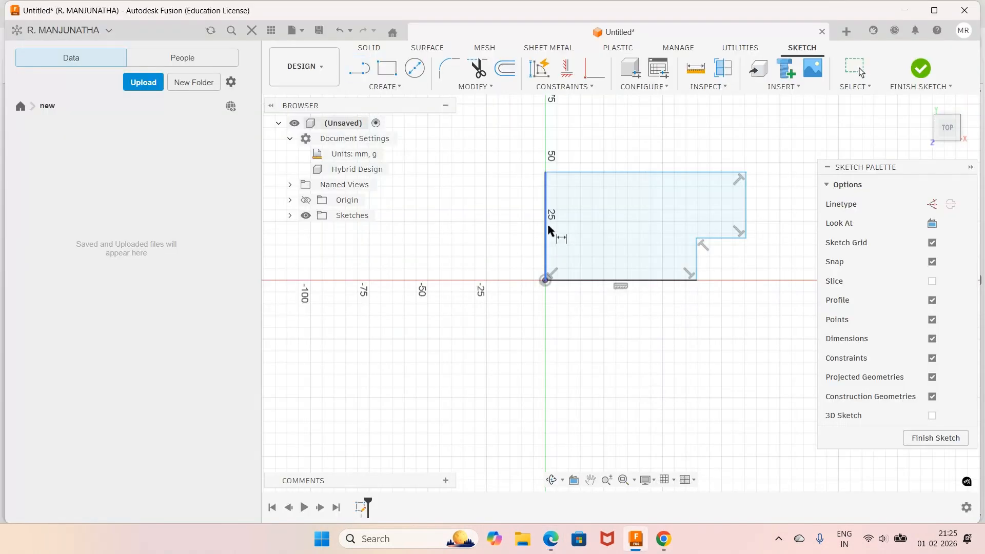
left_click(546, 224)
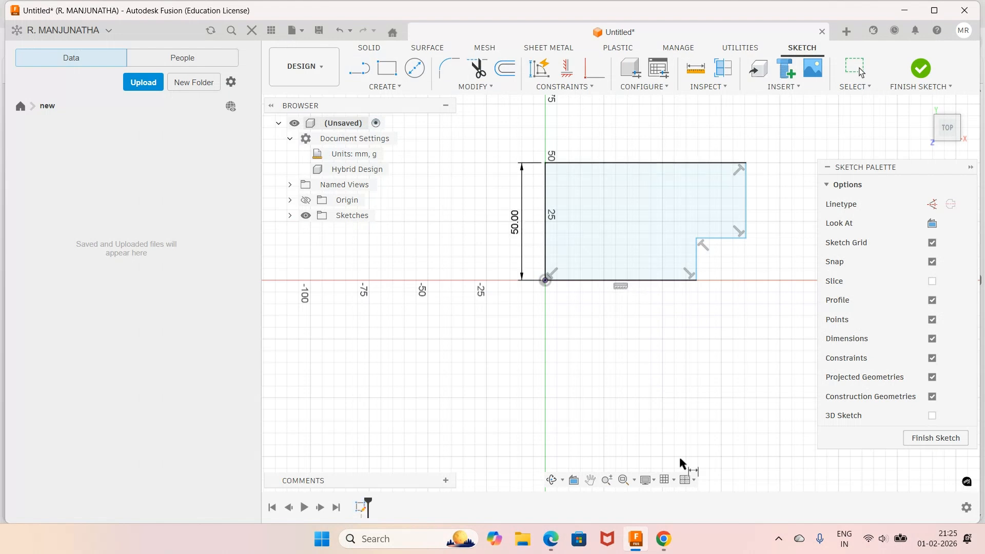
Consult the workbook drawing in Edge again and dimension the profile's lower edge to 60 mm in Fusion.
left_click(636, 541)
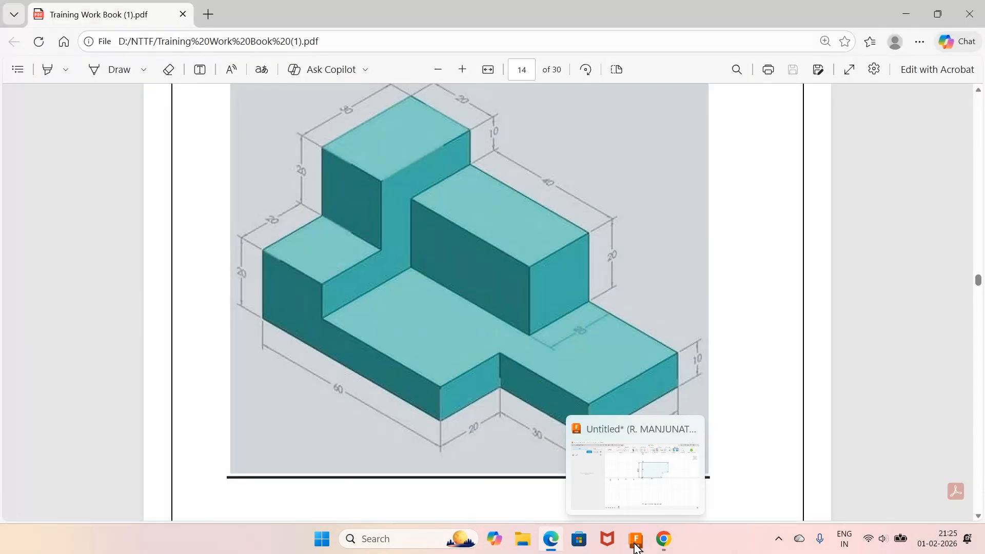
key("alt+Tab")
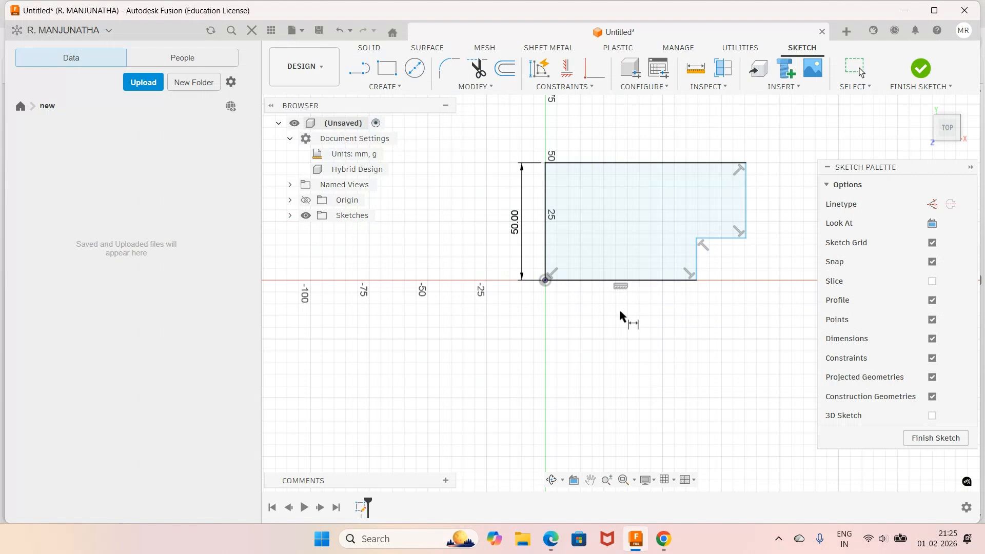
left_click(641, 280)
left_click(639, 319)
type("60")
key("Return")
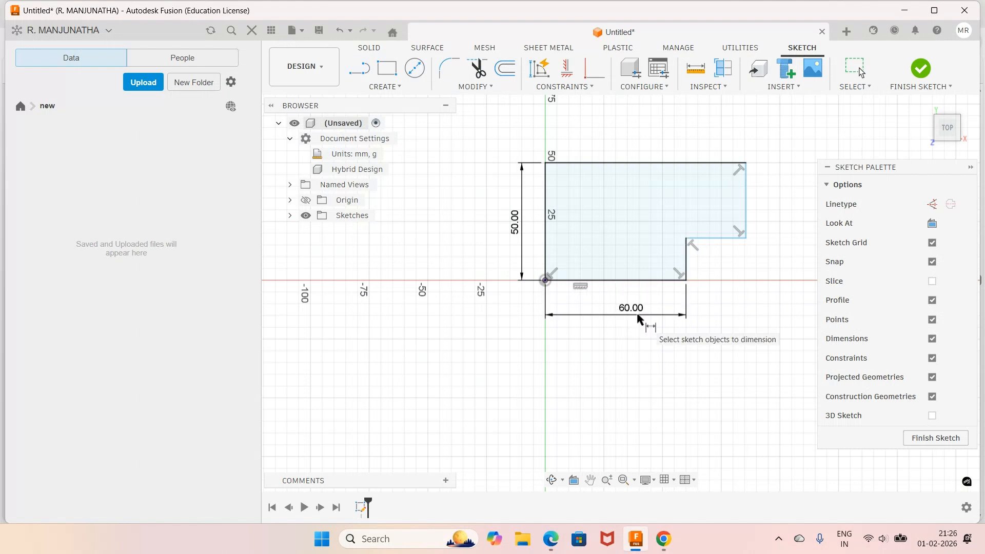
Look up the corner step in the Edge drawing and dimension its short vertical edge to 20 mm in Fusion.
left_click(635, 539)
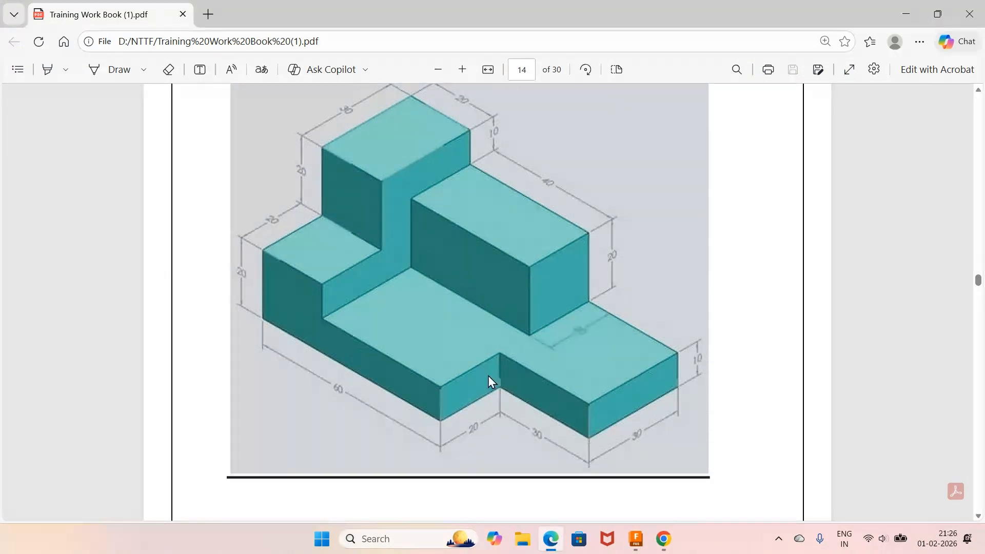
left_click(635, 538)
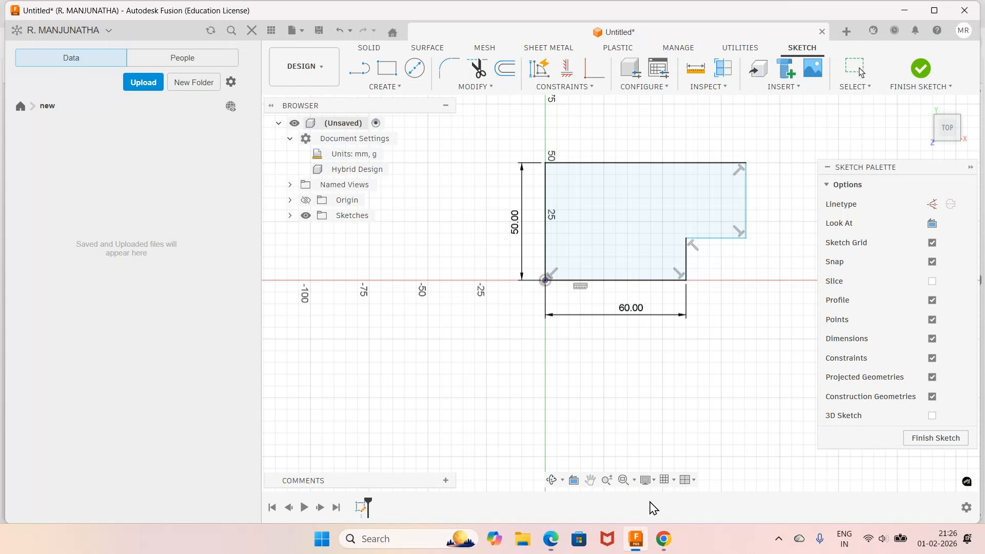
left_click(690, 262)
left_click(708, 260)
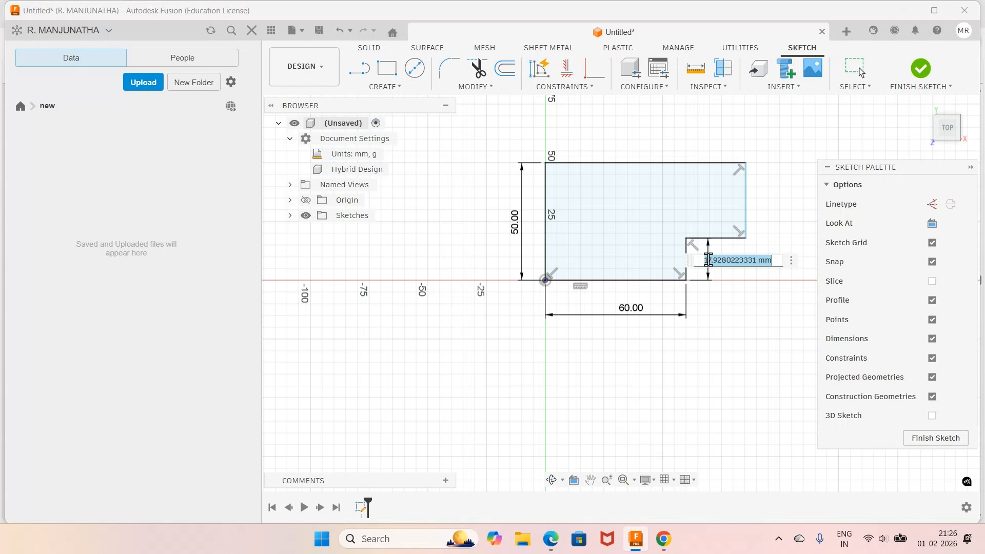
type("20")
key("Return")
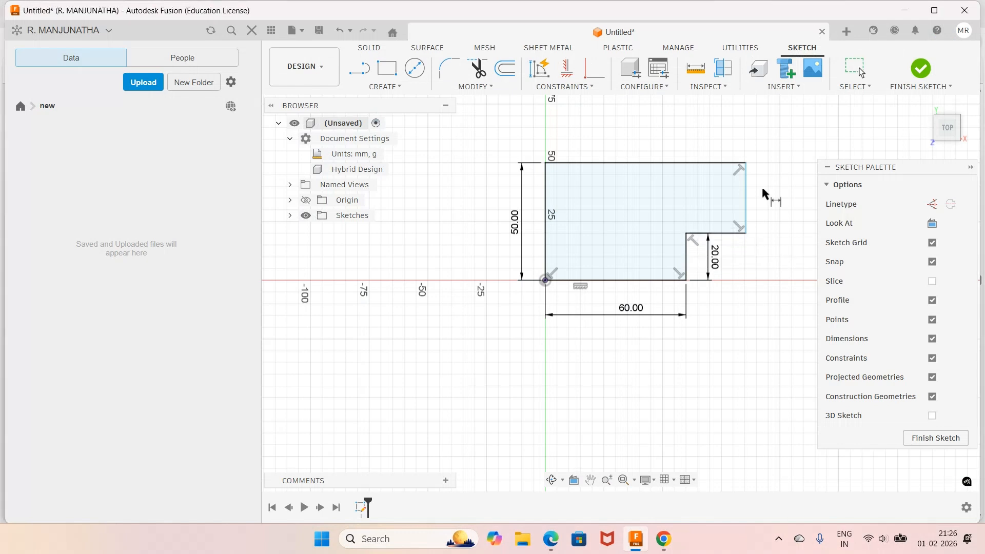
Check the overall length in the Edge drawing and dimension the profile's upper edge to 90 mm in Fusion.
left_click(636, 539)
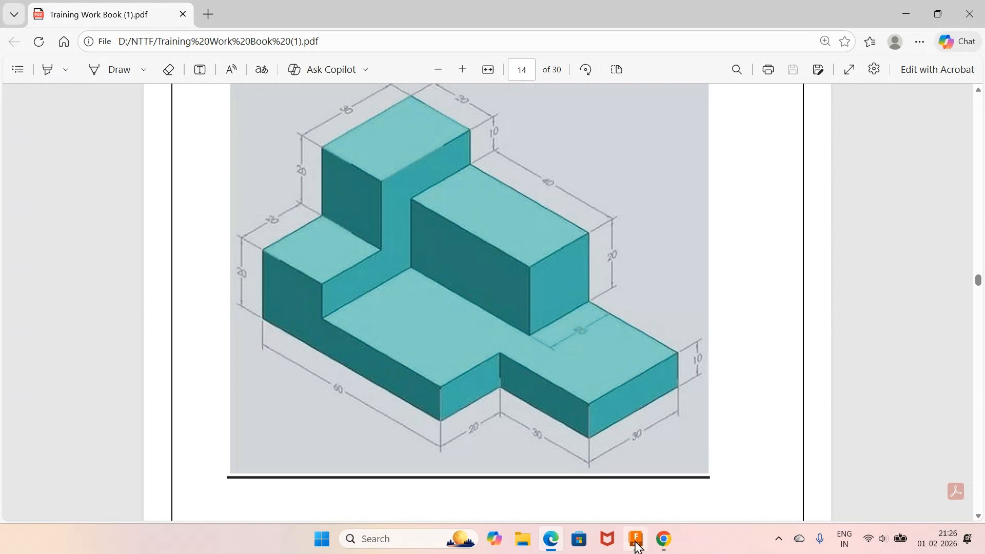
left_click(636, 545)
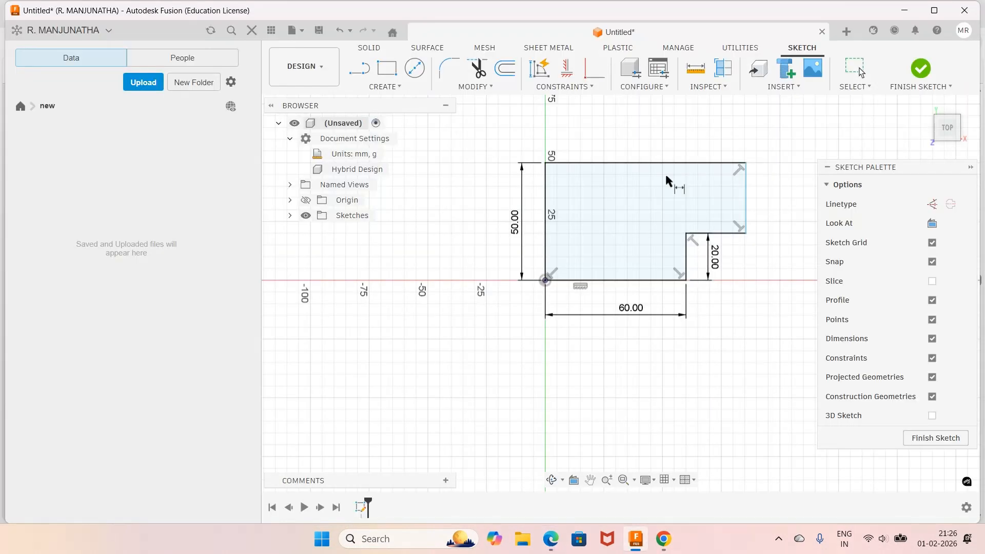
left_click(665, 163)
left_click(665, 127)
type("90")
key("Return")
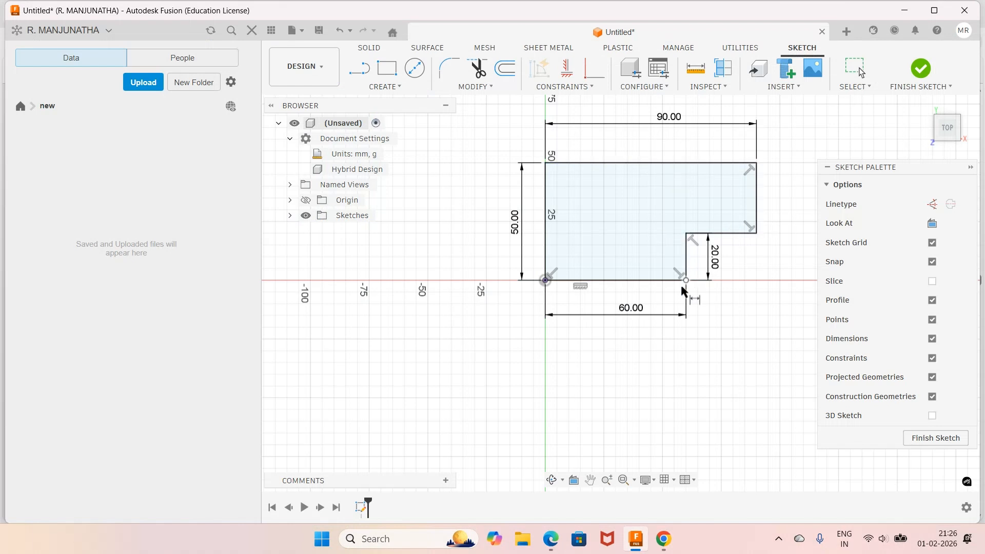
Finish the base sketch, then review the isometric drawing in Edge and return to Fusion.
left_click(919, 74)
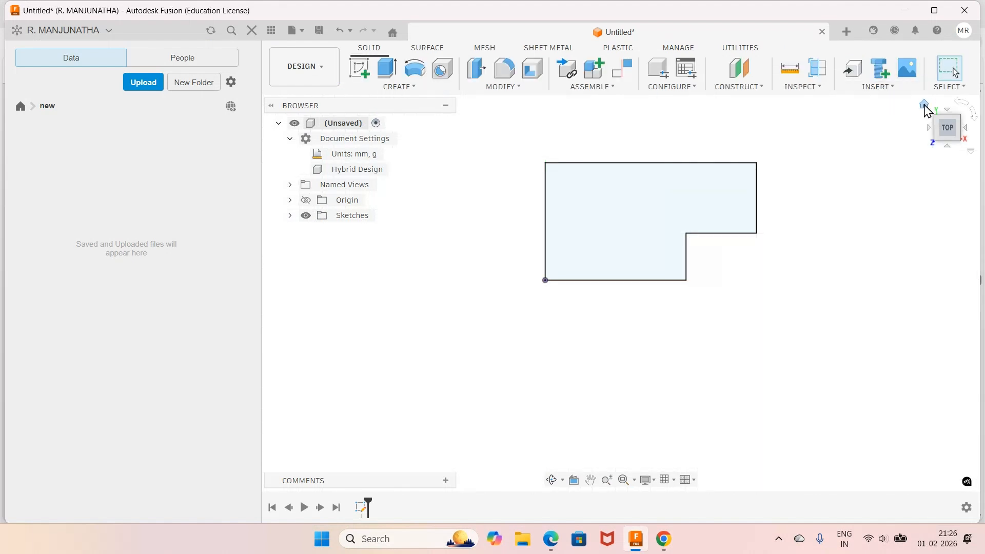
left_click(925, 106)
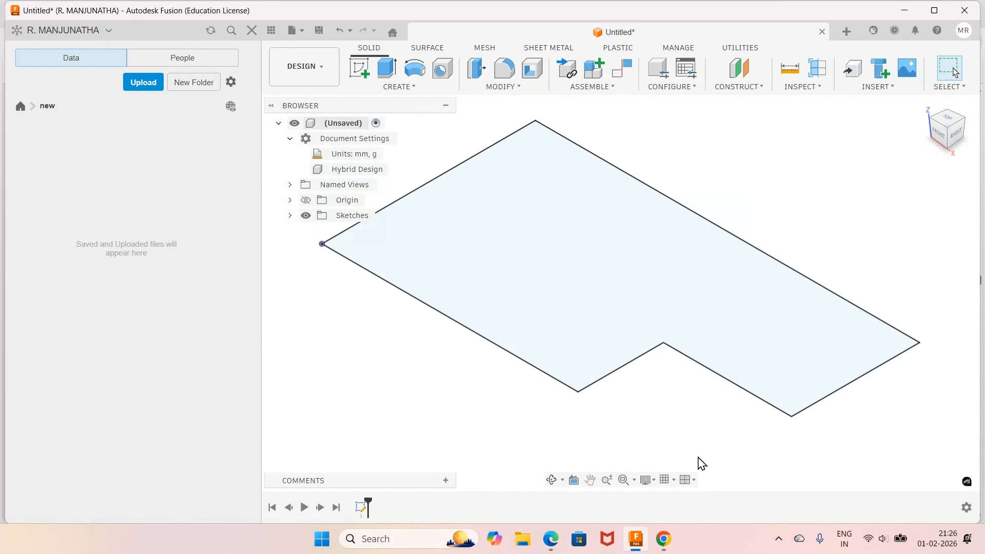
left_click(552, 543)
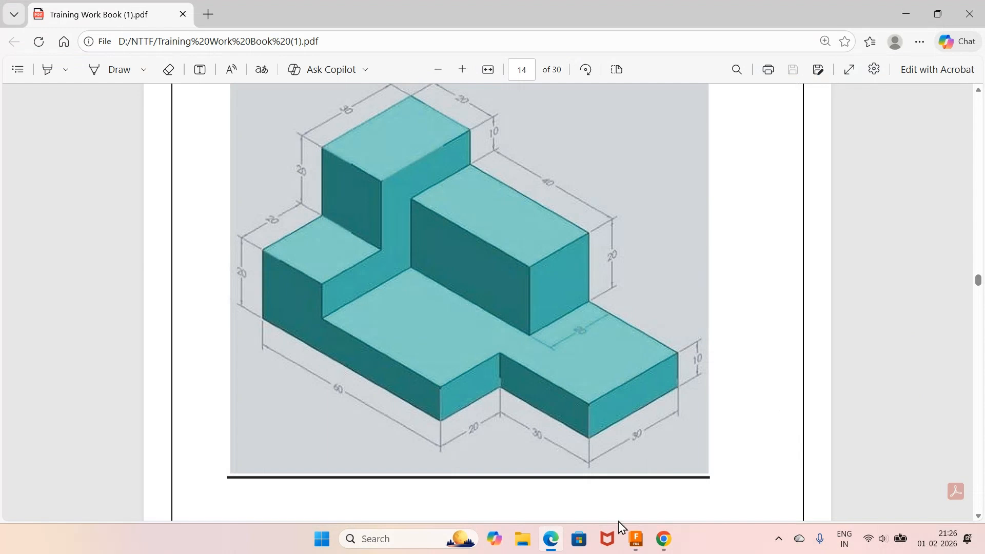
left_click(636, 539)
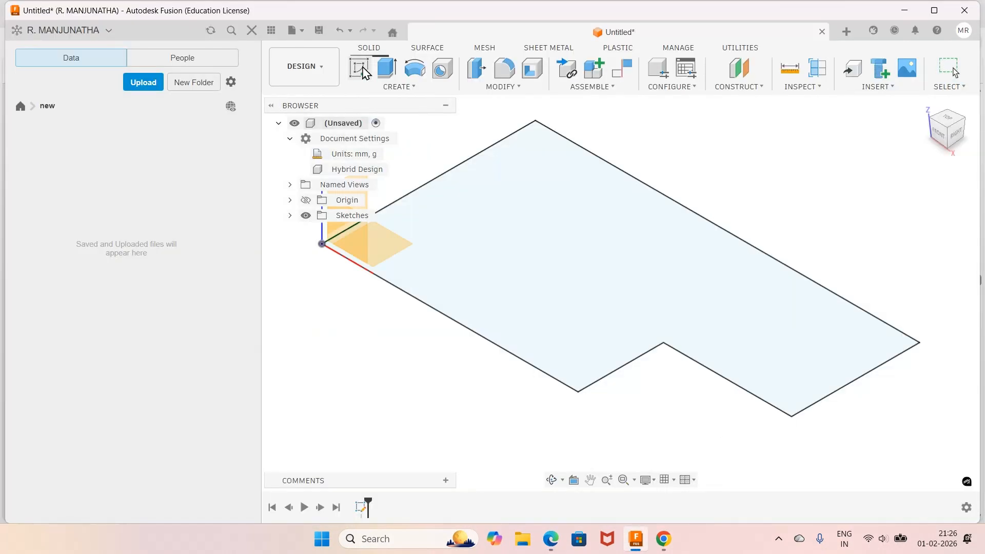
left_click(360, 70)
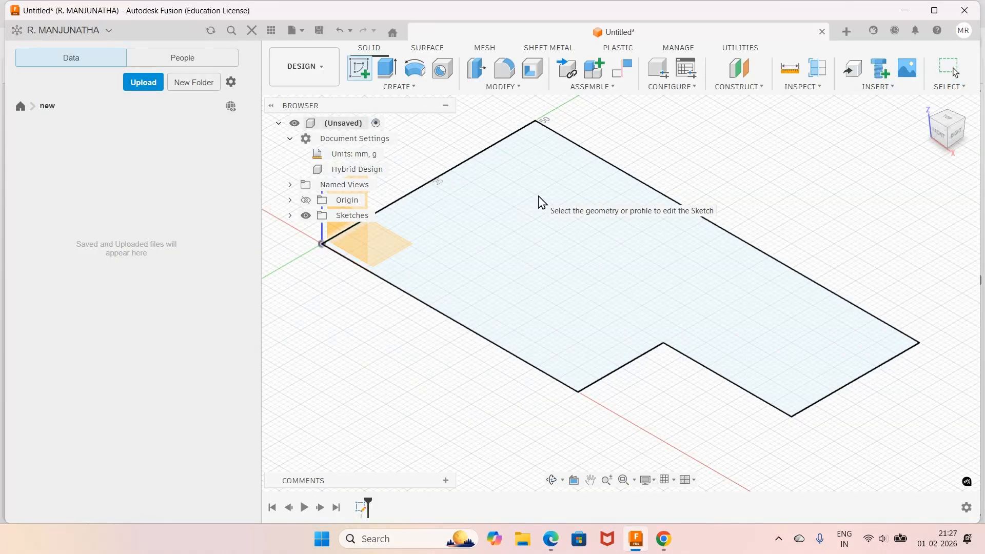
left_click(542, 203)
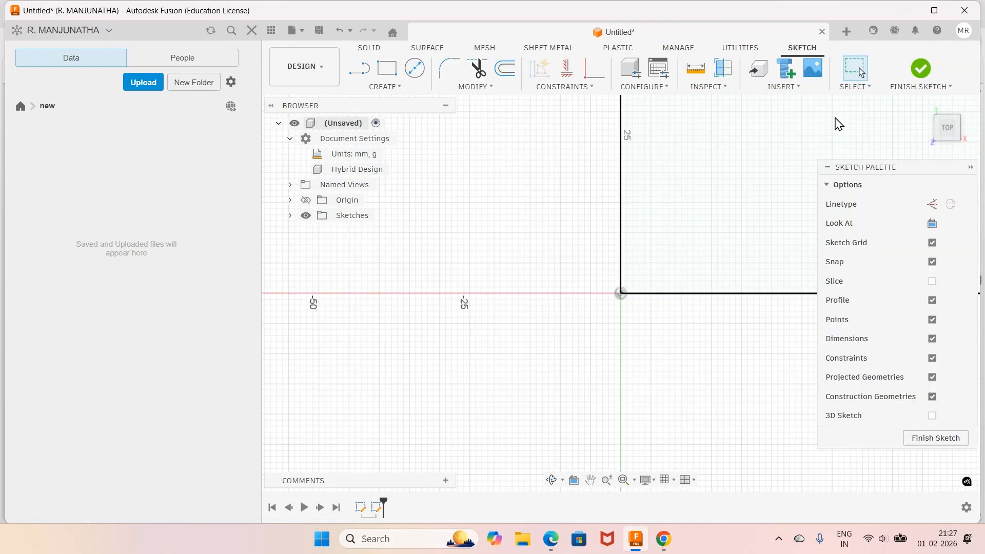
left_click(921, 68)
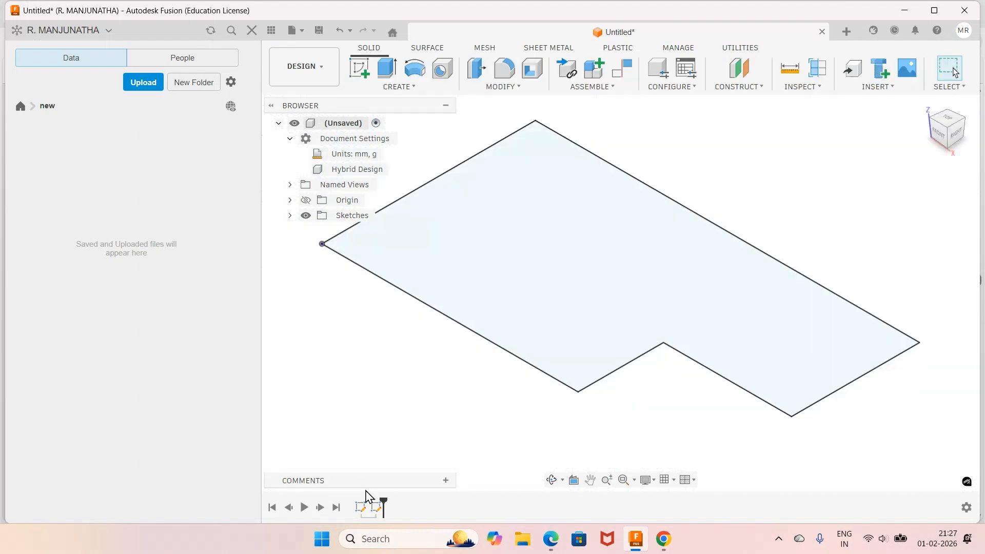
left_click(378, 508)
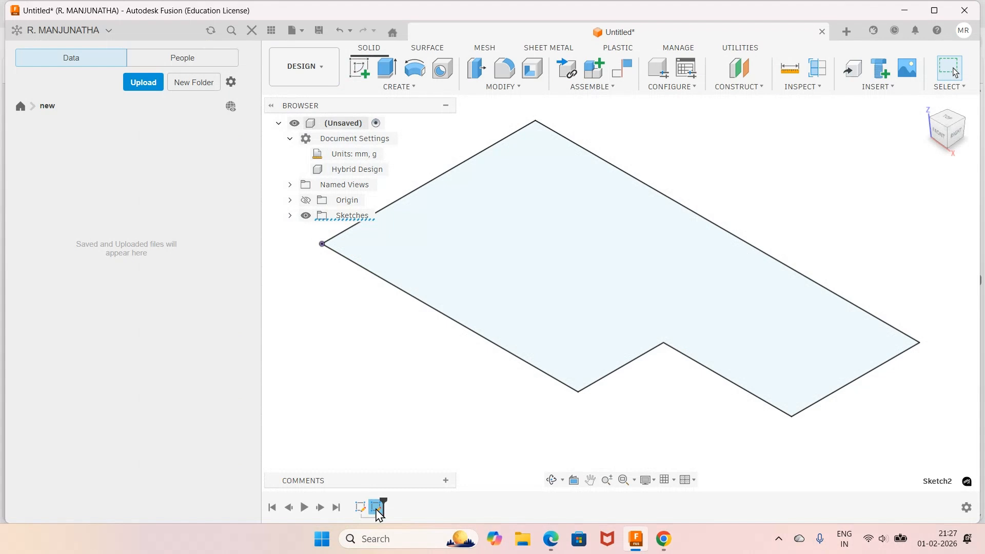
Extrude the stepped base profile 10 mm upward as a new body and check the raised blocks in the Edge drawing.
key("e")
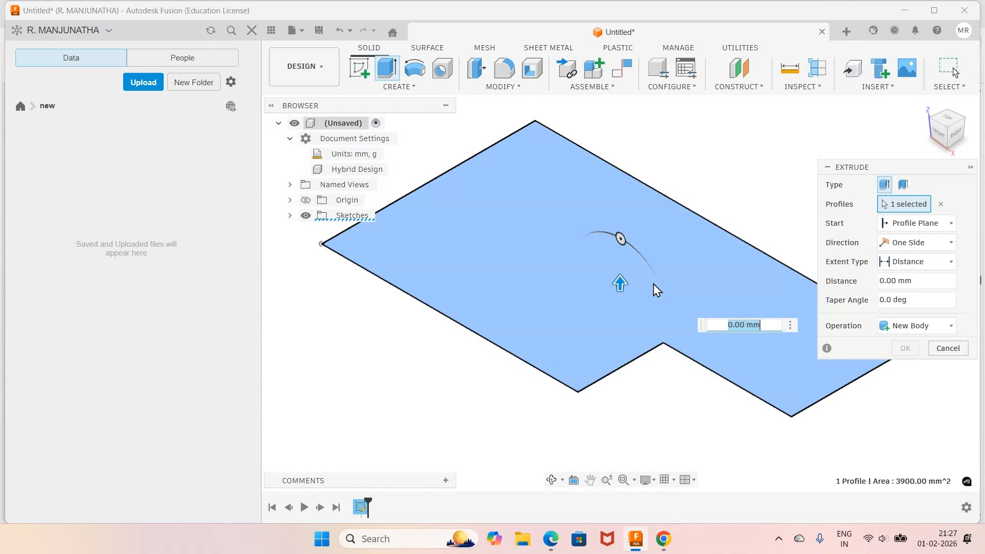
type("10")
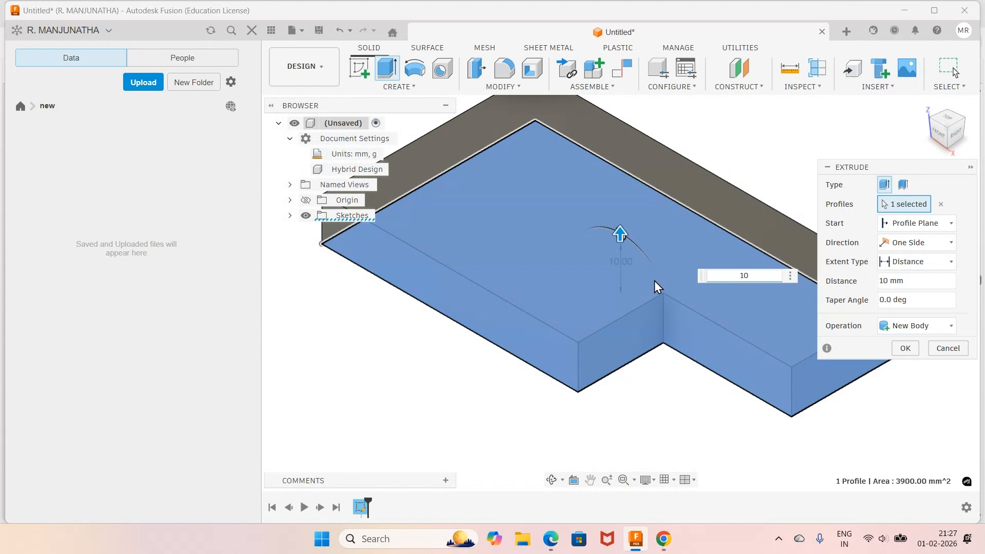
key("alt+Tab")
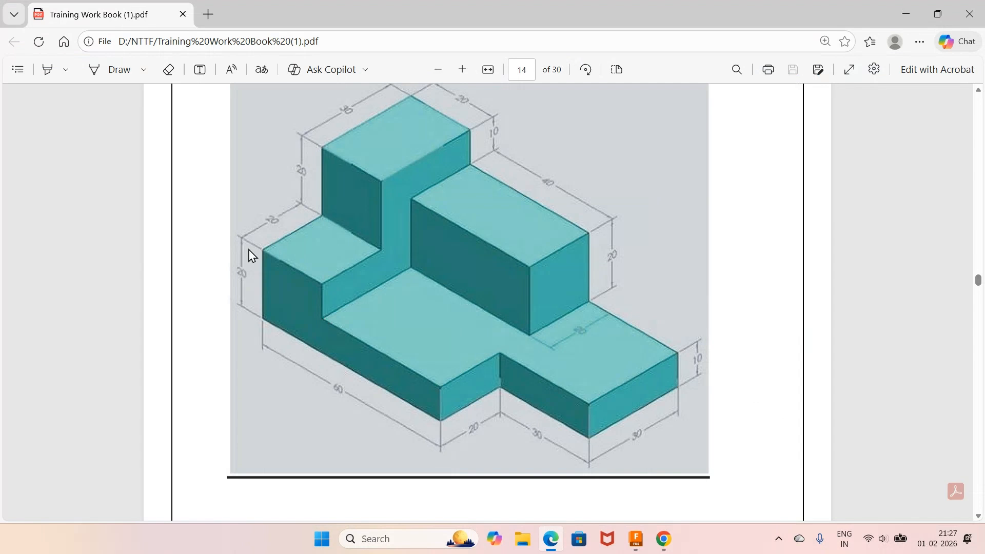
left_click(637, 539)
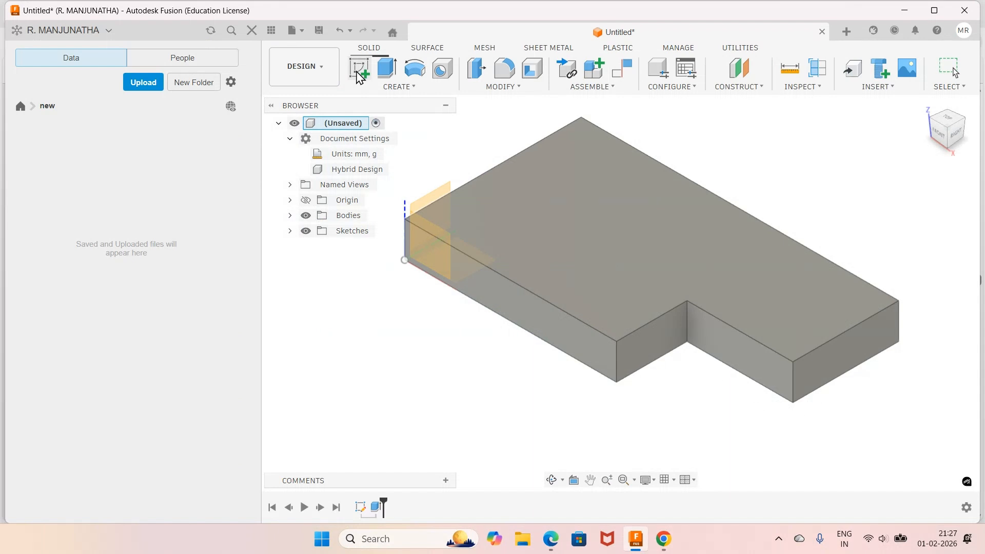
Start a sketch on the base's top face and draw a rectangle about 25 mm wide across the full depth of its left end.
left_click(359, 72)
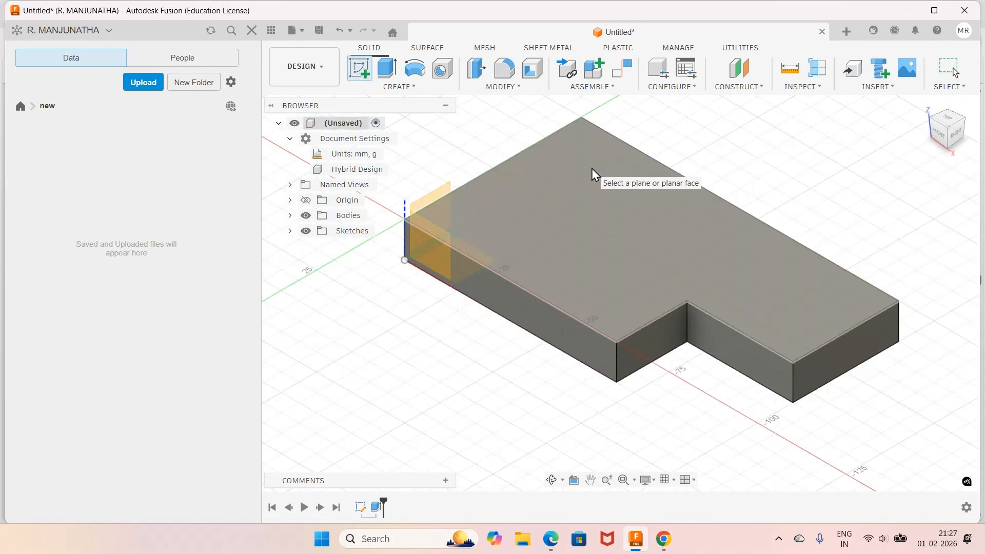
left_click(594, 174)
key("r")
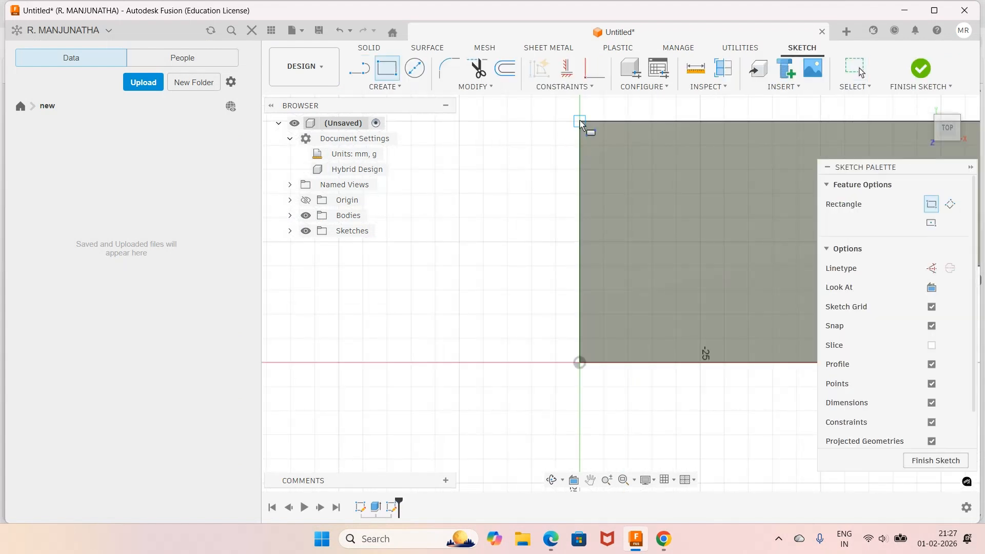
left_click(579, 122)
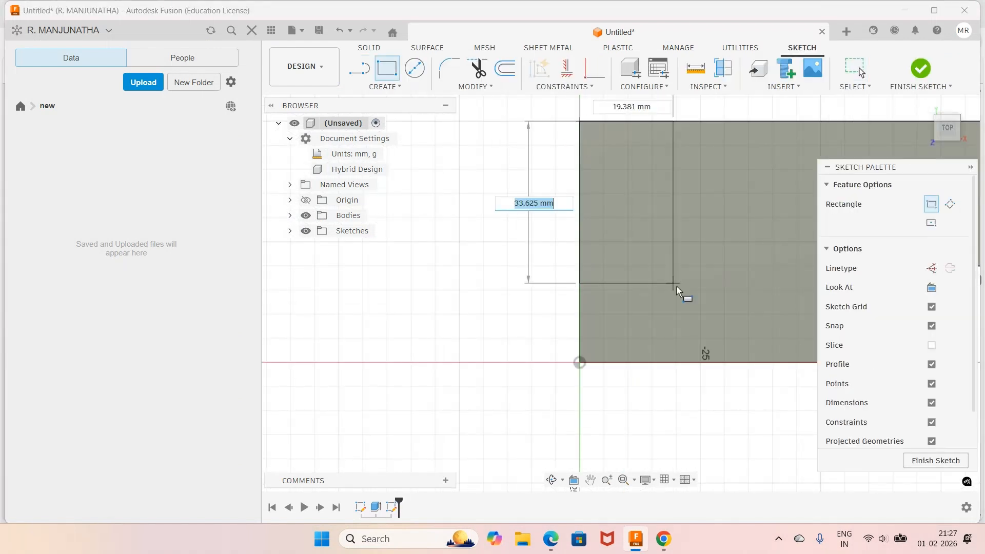
left_click(705, 363)
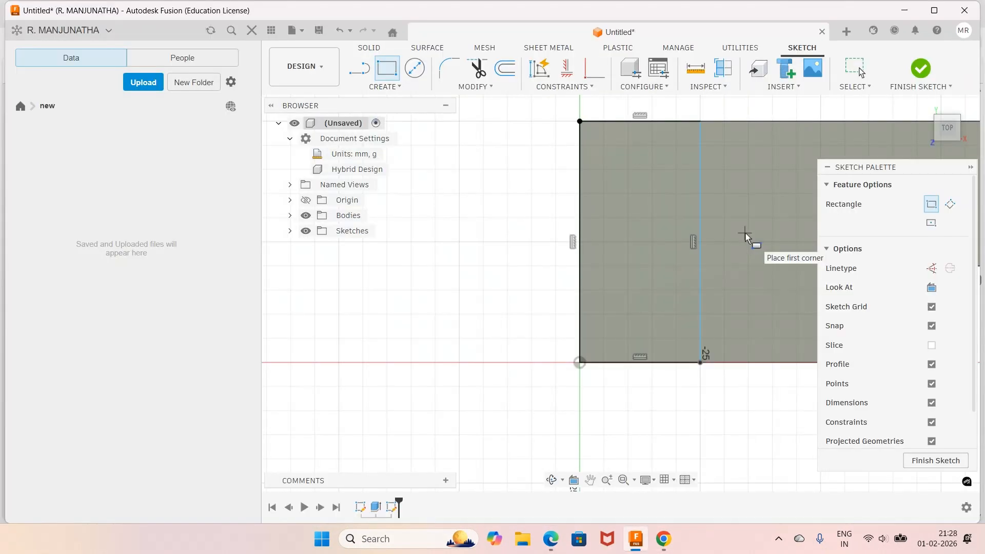
Dimension the width of the rectangle at the base's left end to 20 mm.
key("d")
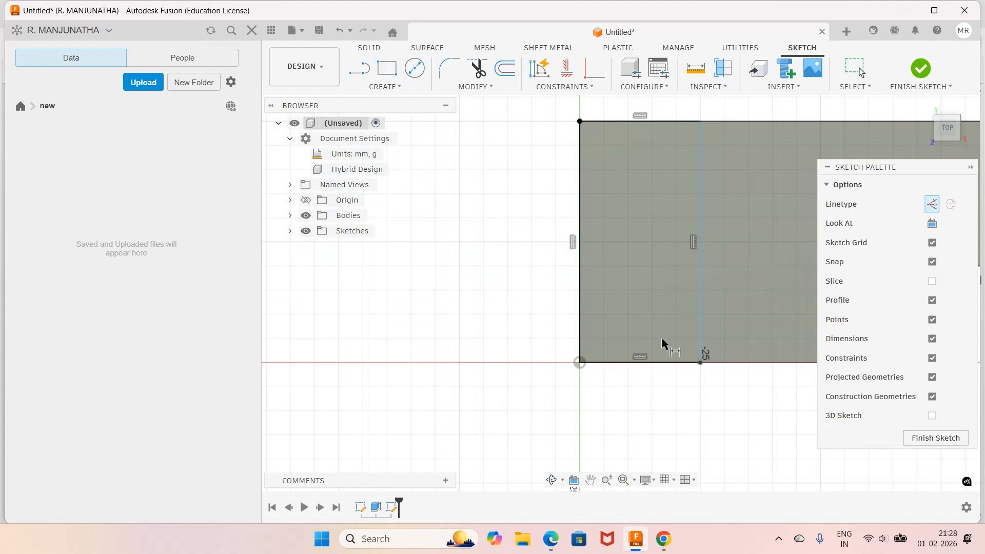
left_click(658, 363)
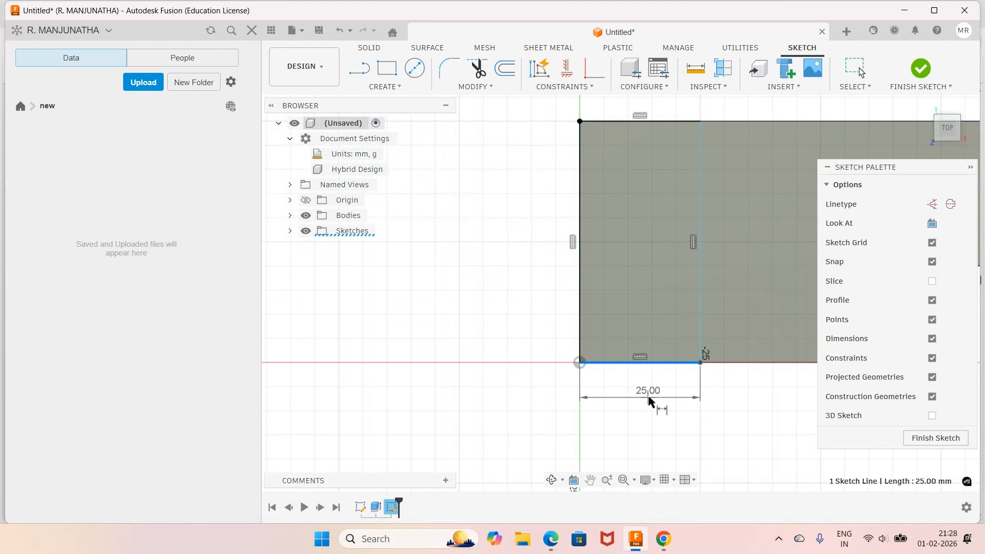
left_click(649, 402)
type("20")
key("Return")
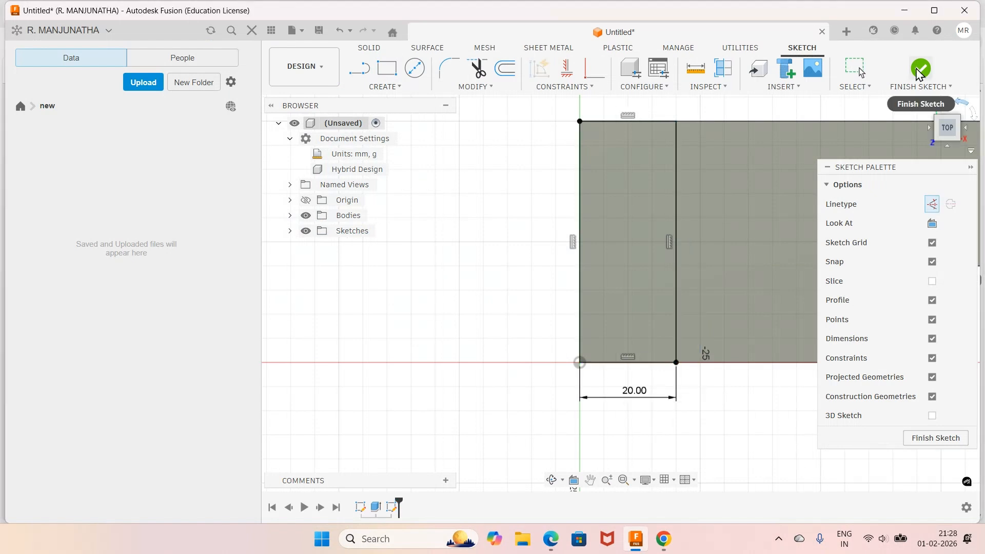
Finish the sketch and extrude the 20 mm wide rectangle at the base's end 10 mm upward as a new body.
left_click(918, 72)
key("e")
left_click(482, 198)
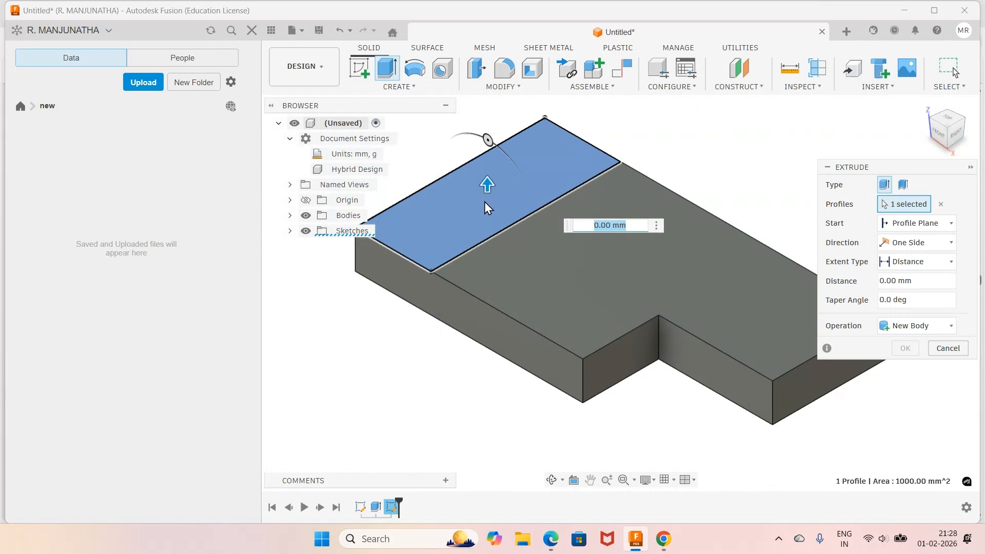
type("10")
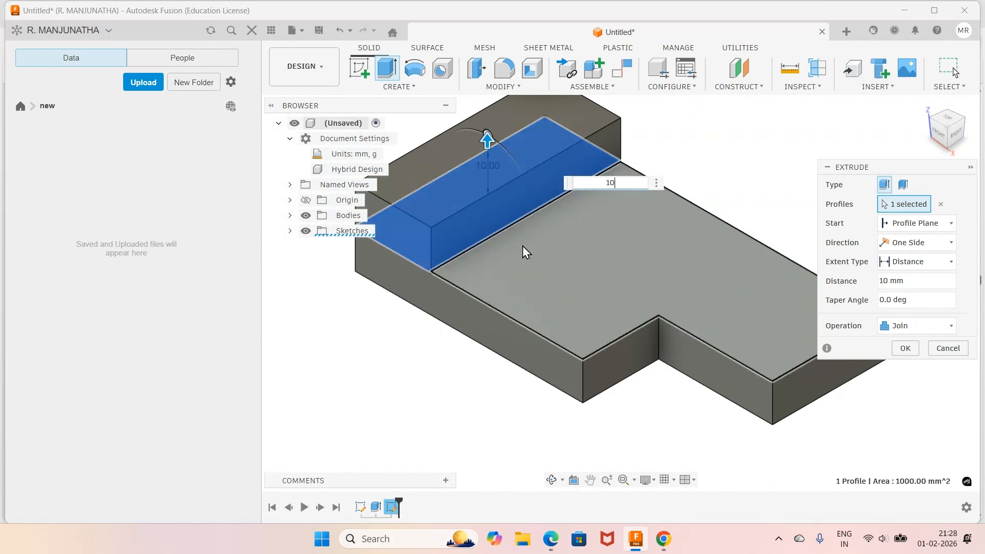
scroll(522, 246, "down", 2)
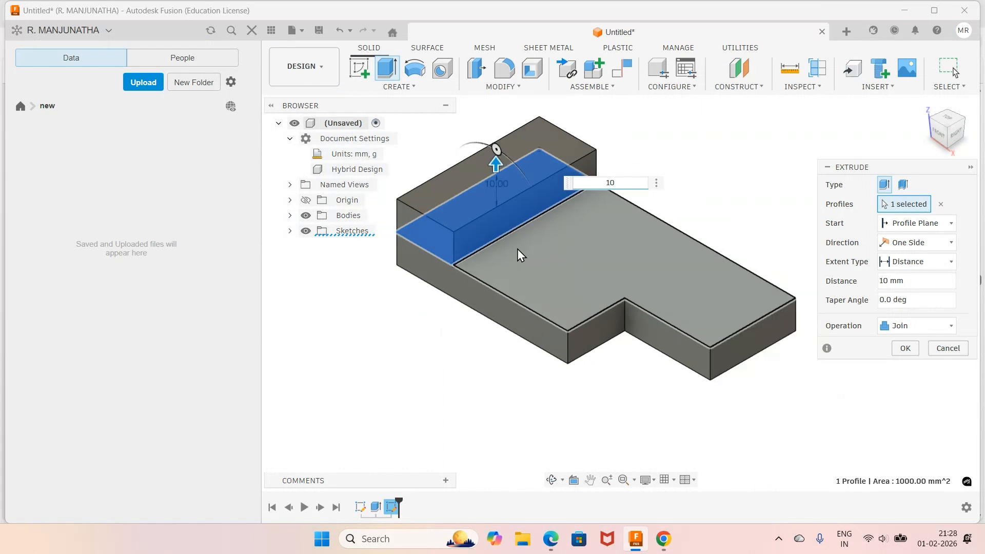
left_click(290, 216)
left_click(916, 326)
left_click(907, 343)
left_click(908, 350)
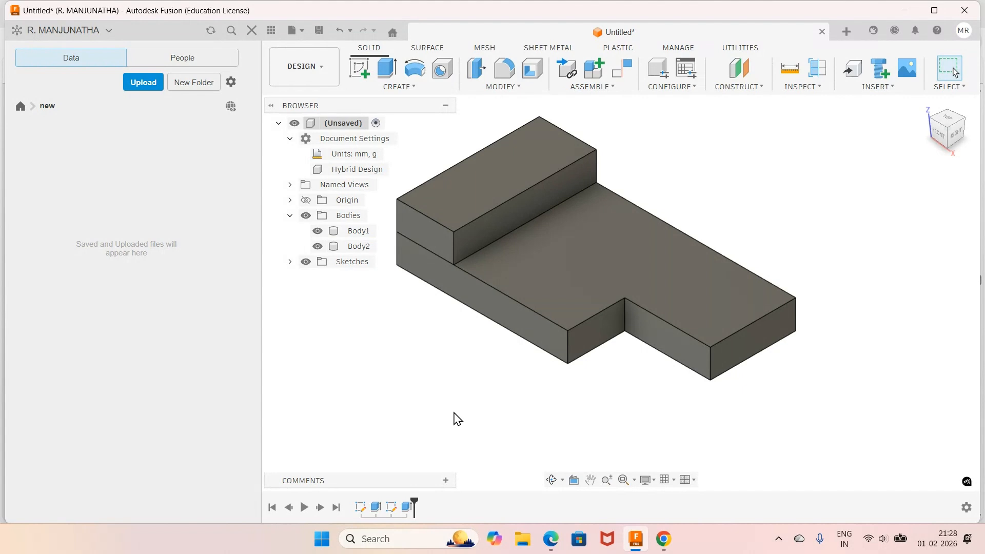
Edit the raised strip's extrusion so that its operation is Join instead of New Body.
right_click(406, 507)
left_click(436, 424)
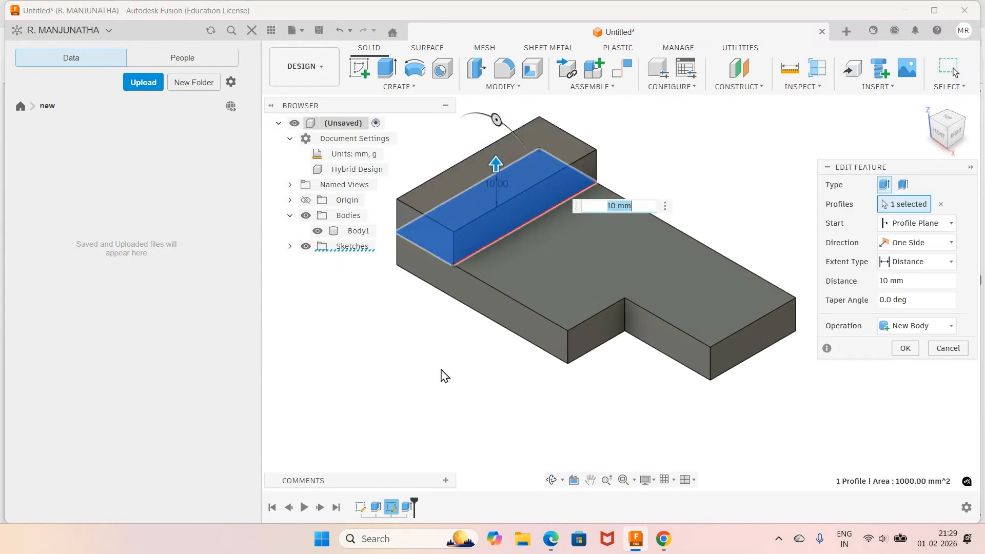
left_click(910, 327)
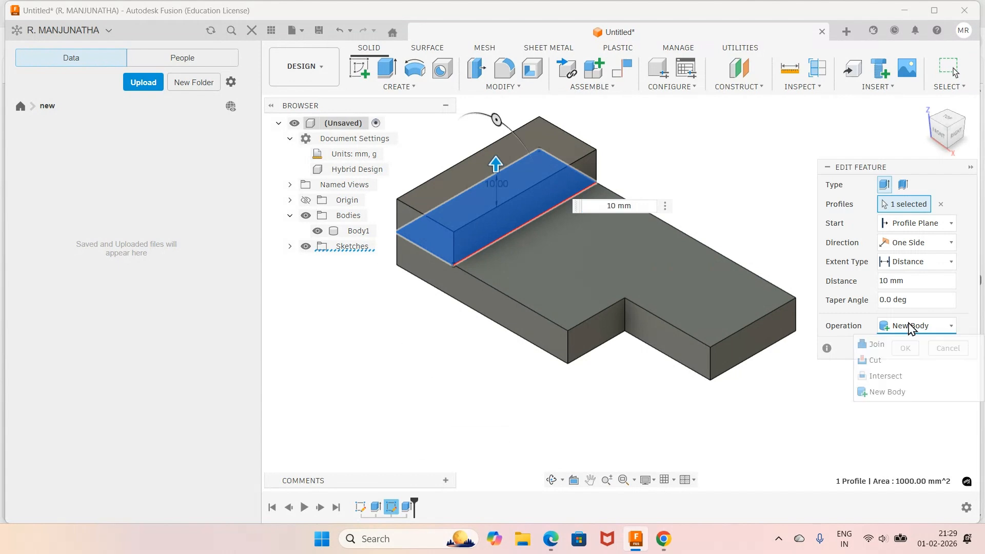
left_click(884, 345)
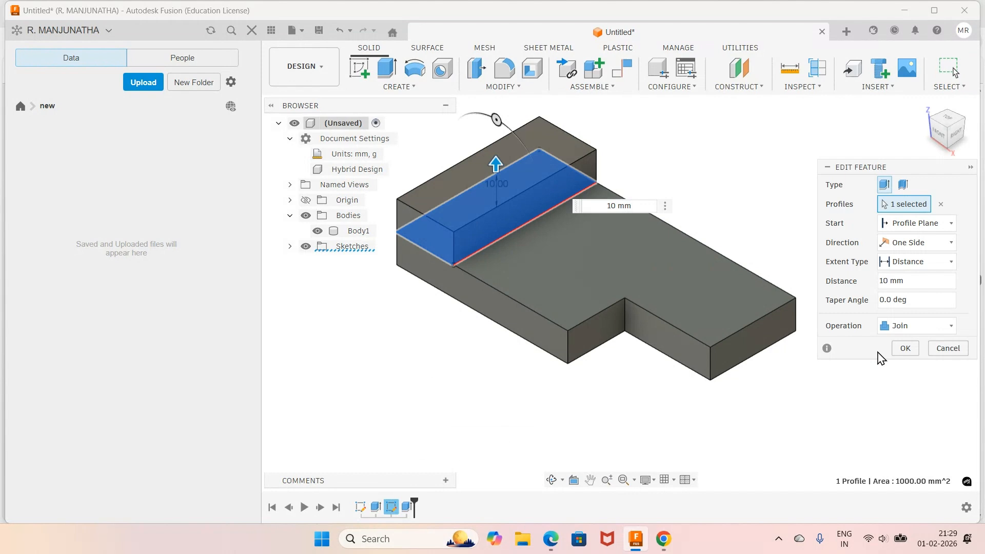
left_click(905, 348)
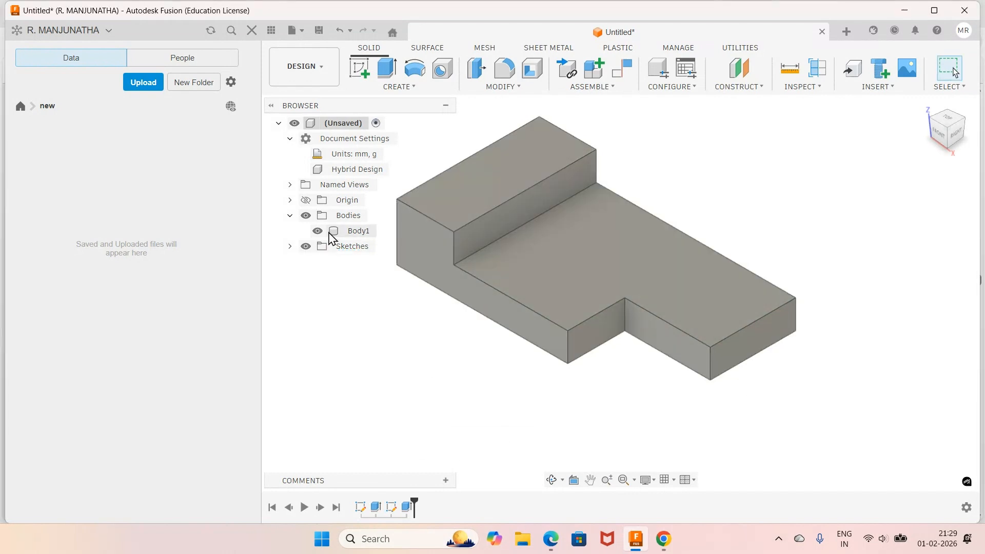
Check the drawing in Edge, then in Fusion sketch a 20 mm wide, about 33.6 mm long rectangle from the raised strip's back corner.
scroll(519, 177, "down", 2)
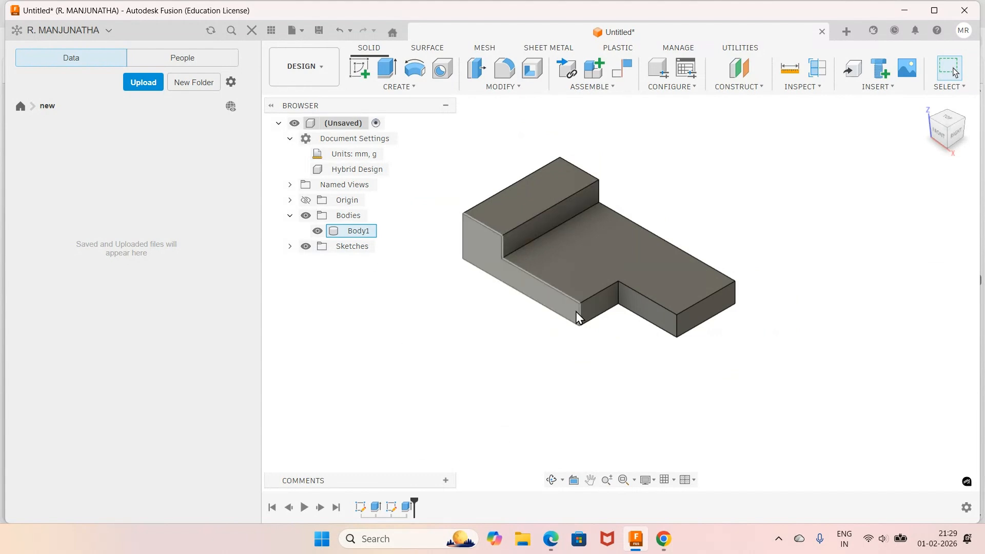
key("alt+Tab")
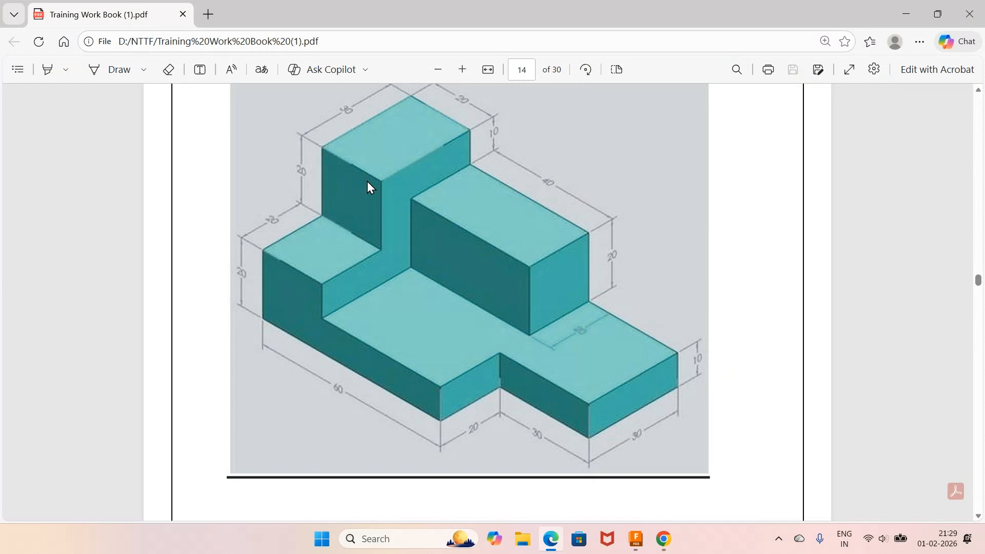
left_click(636, 540)
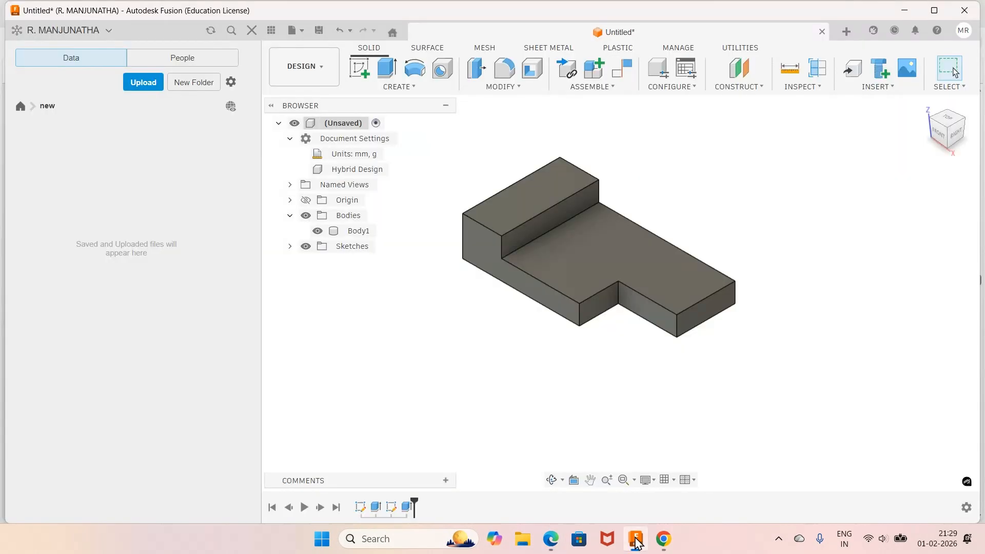
left_click(568, 179)
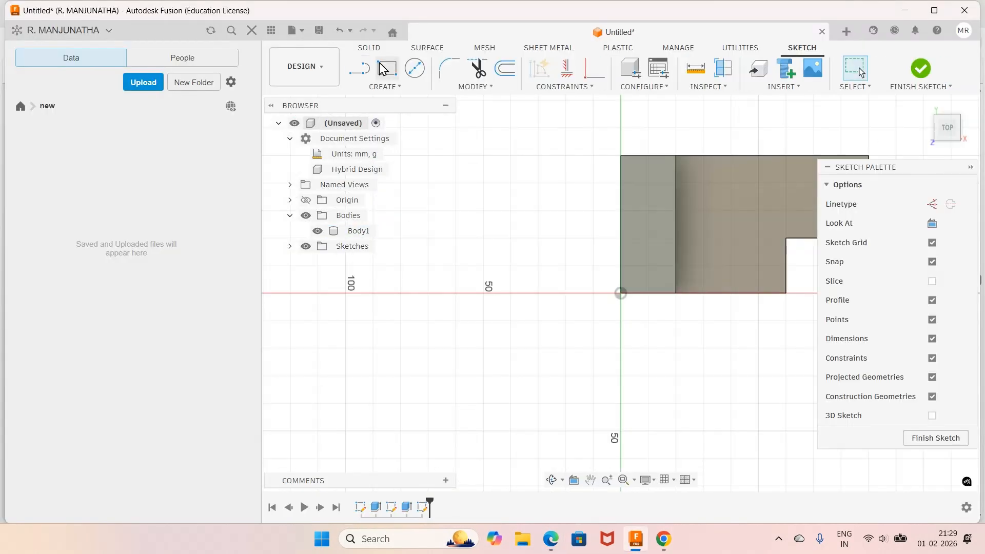
left_click(384, 69)
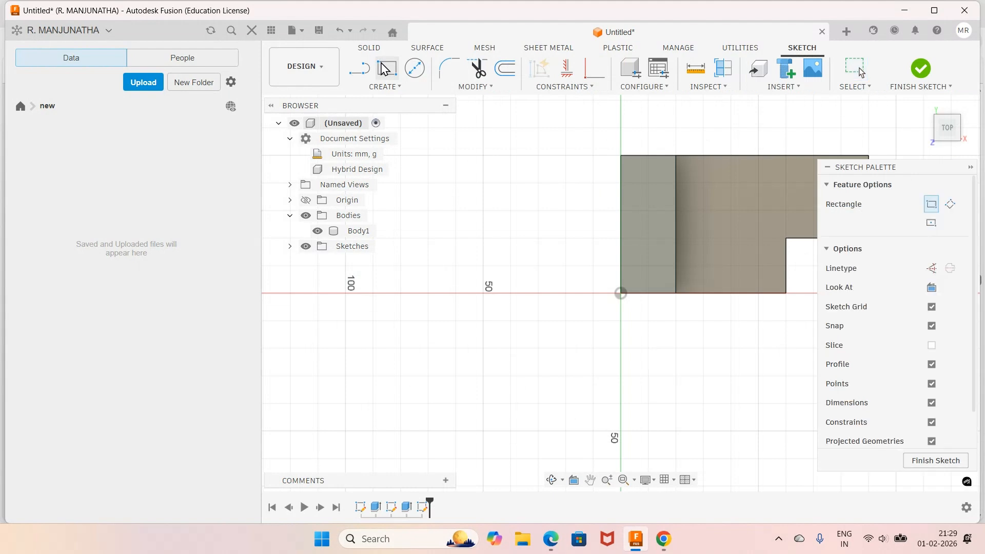
left_click(620, 155)
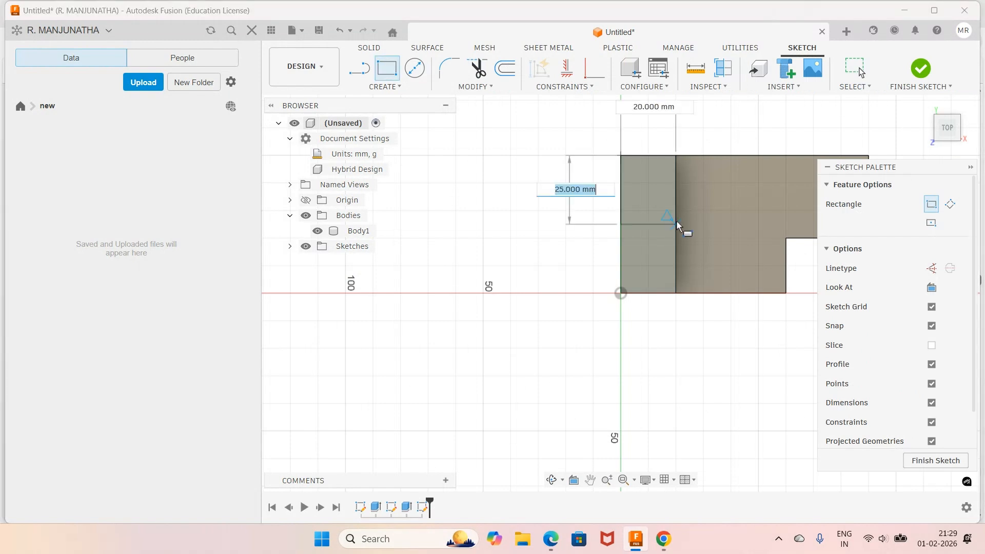
left_click(677, 248)
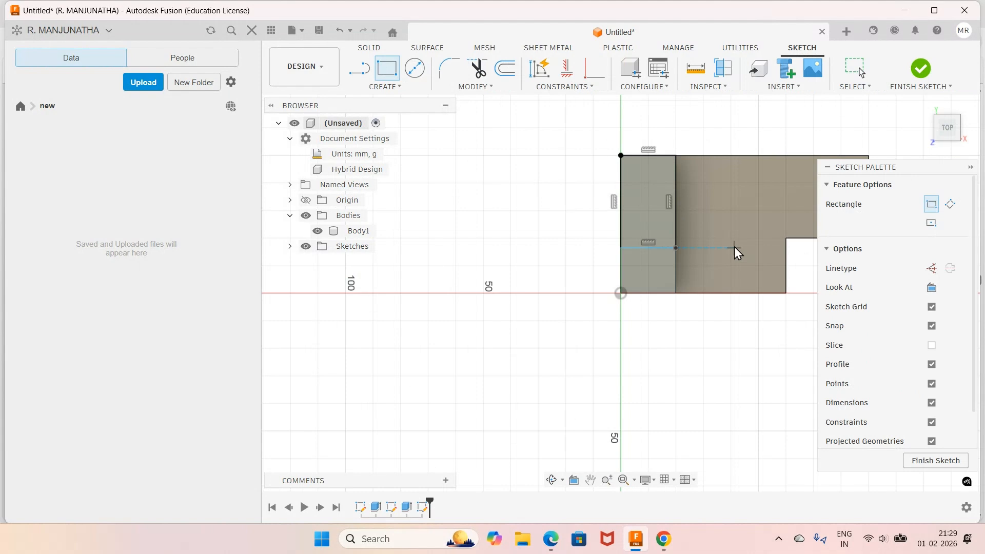
Dimension the length of the rectangle on the raised strip to 30 mm and finish the sketch.
key("Escape")
left_click(620, 235)
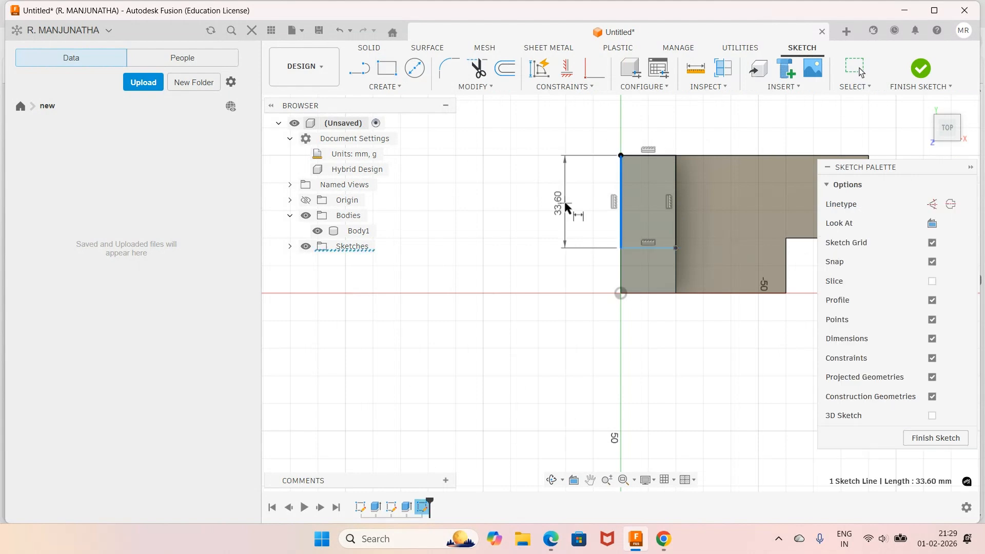
left_click(565, 205)
type("30")
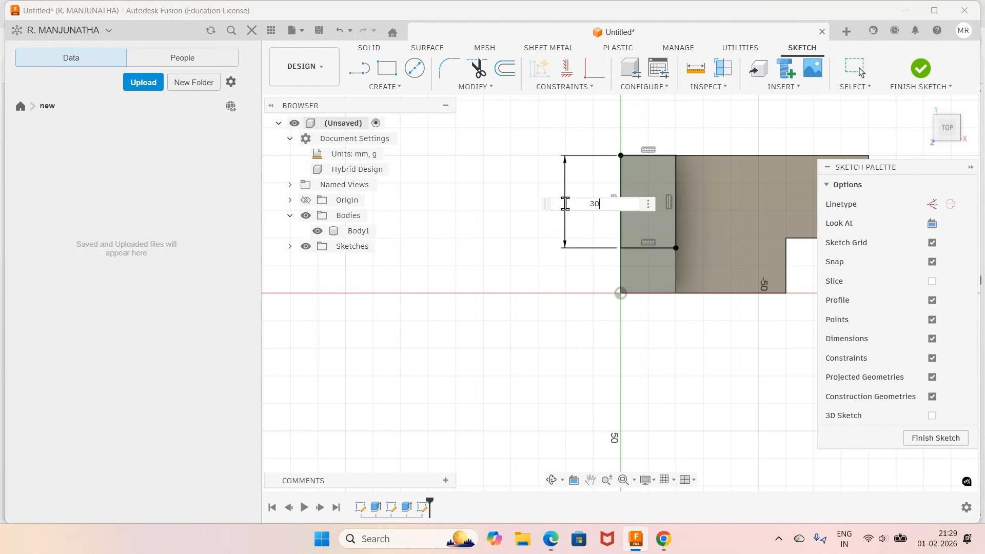
key("Return")
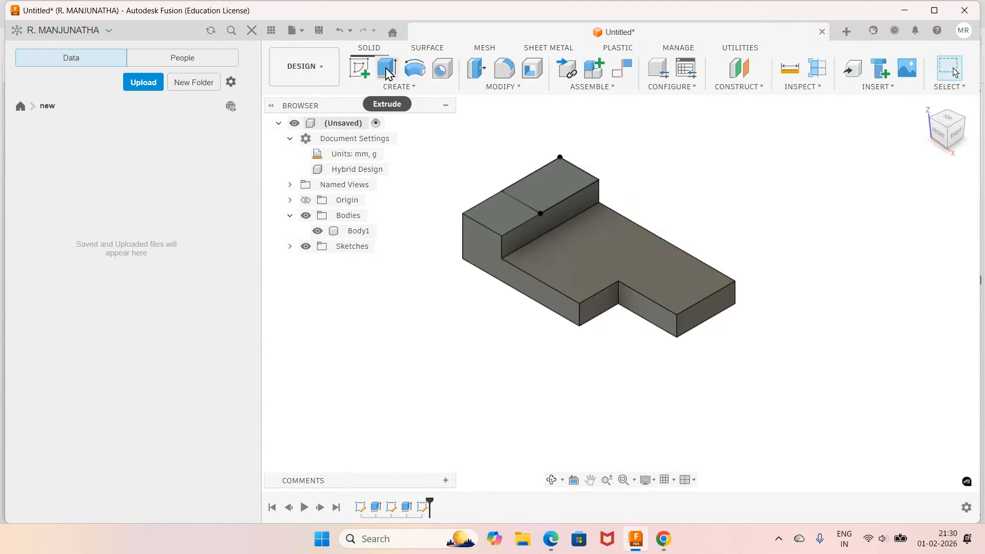
Extrude the 20 by 30 mm rectangle 20 mm upward, joined to the body, checking the height in the Edge drawing.
left_click(387, 70)
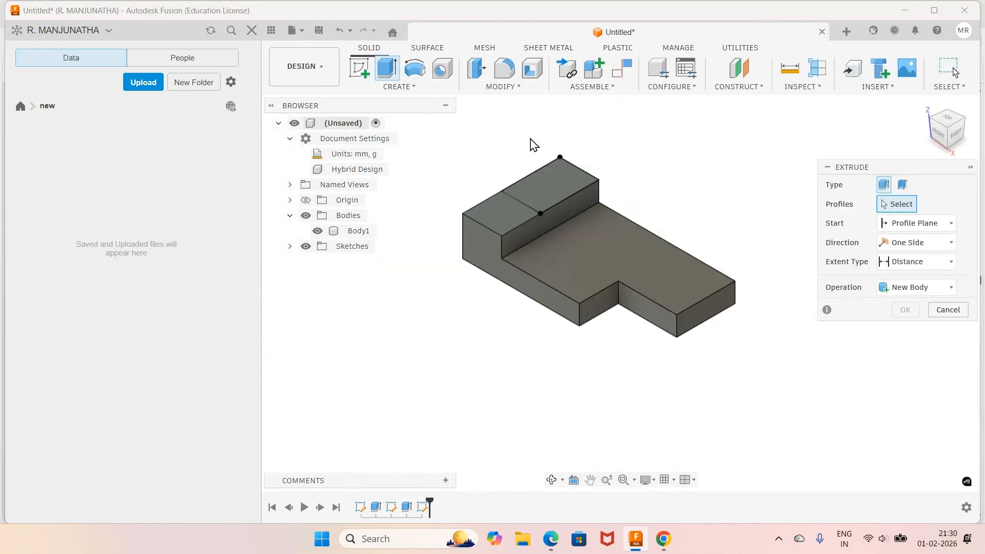
left_click(552, 181)
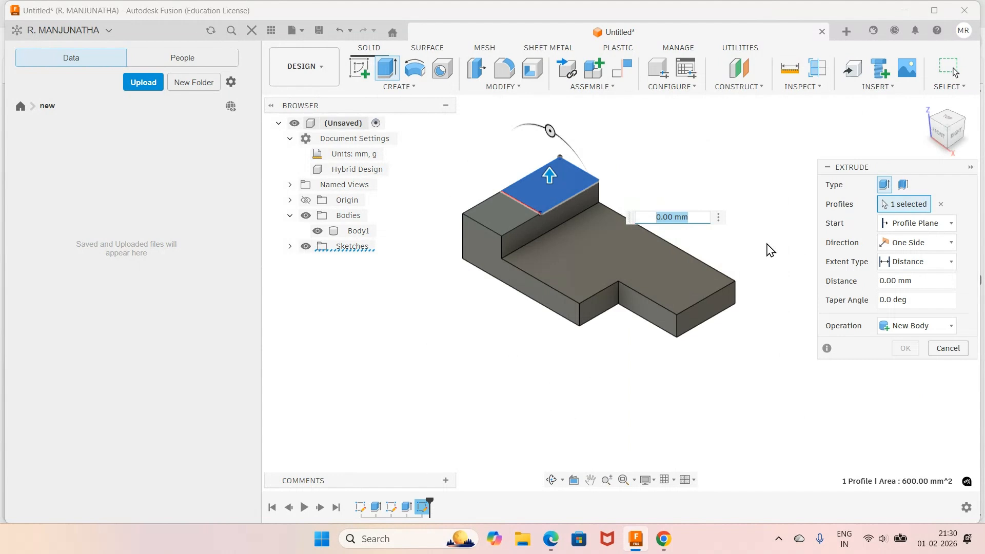
left_click(933, 282)
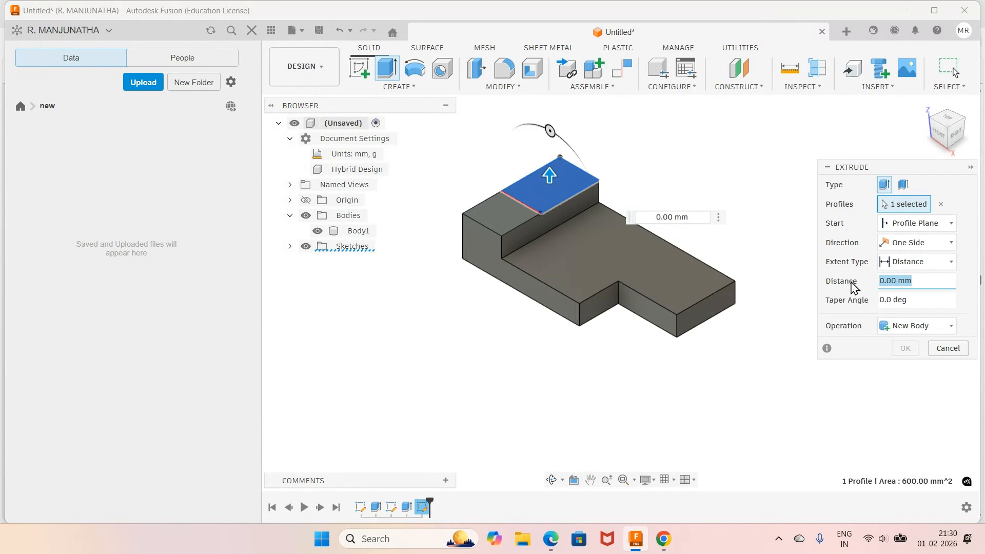
left_click(551, 539)
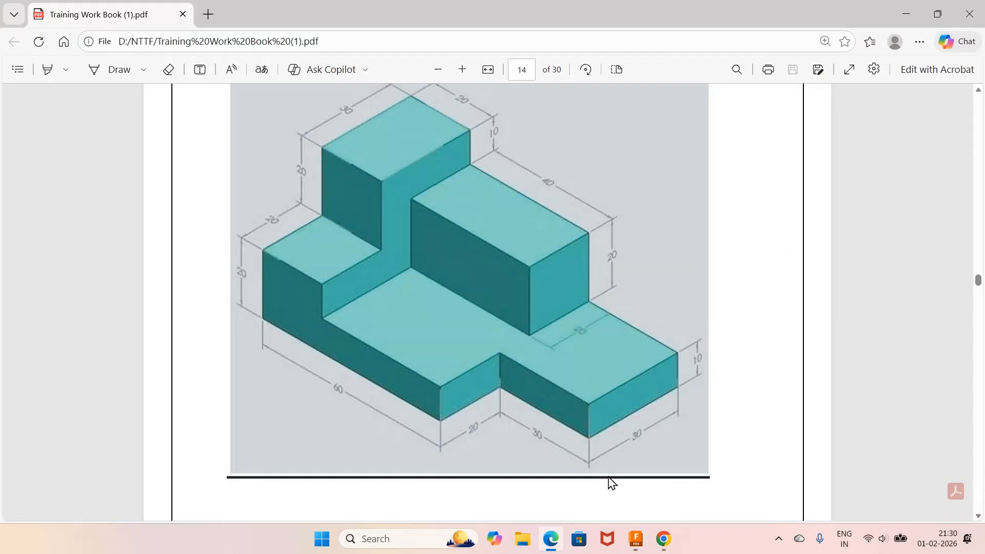
key("alt+Tab")
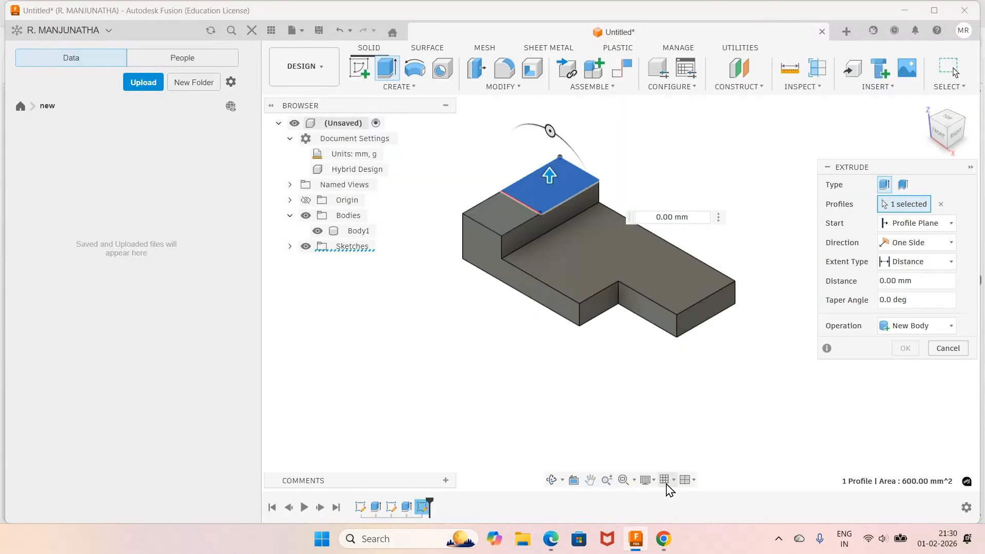
type("20")
left_click(901, 350)
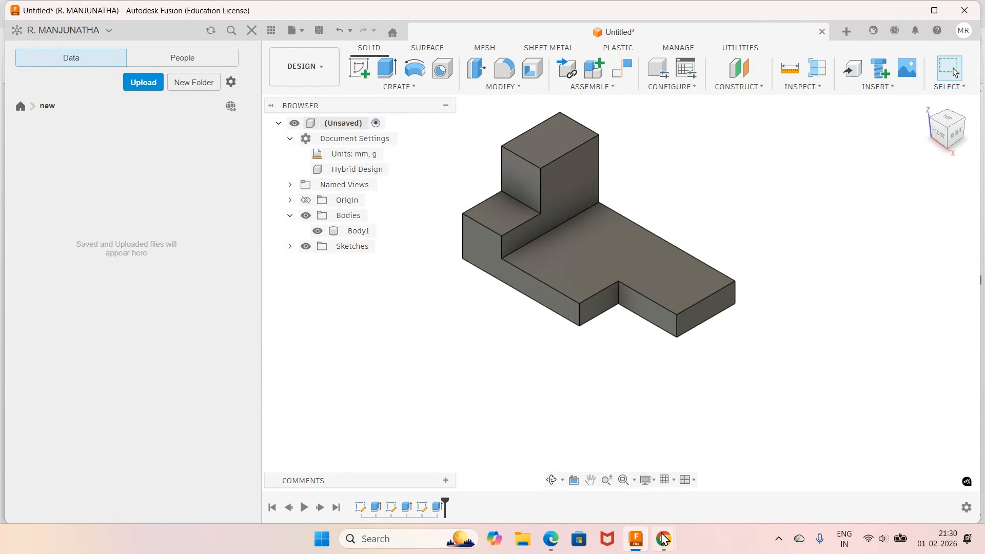
Check the drawing in Edge, then in Fusion sketch a rectangle about 21.7 by 22.4 mm on the tall block's inner side face.
key("alt+Tab")
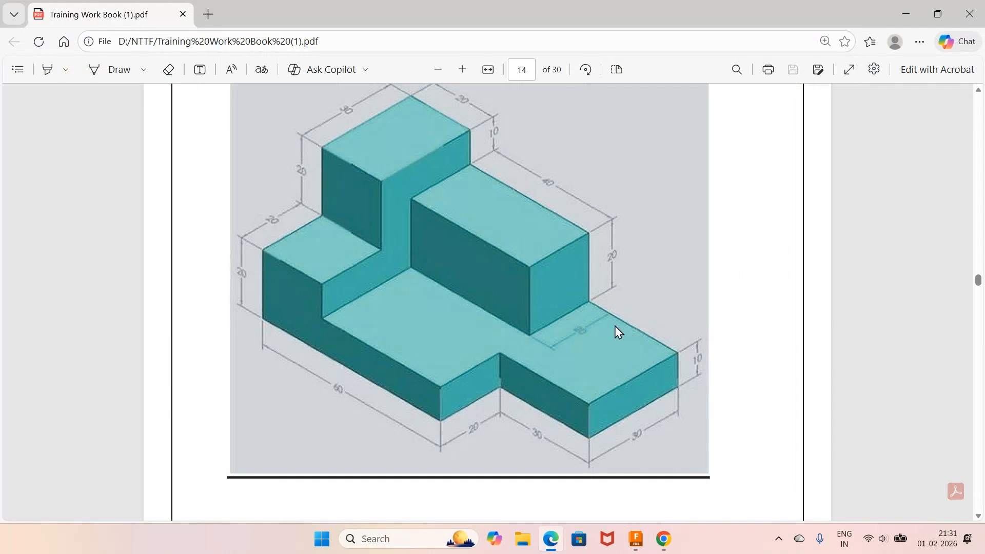
left_click(639, 540)
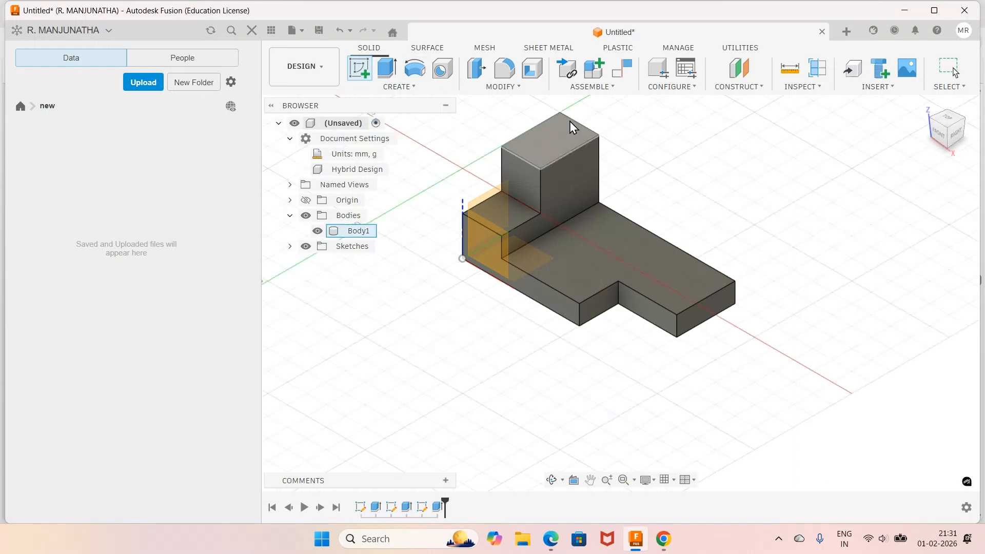
left_click(585, 181)
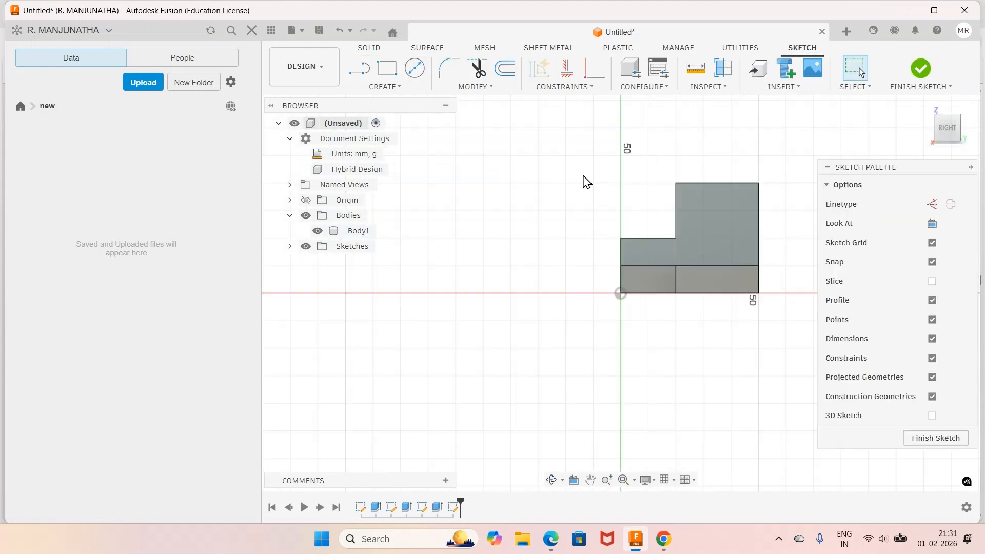
left_click(387, 69)
left_click(759, 265)
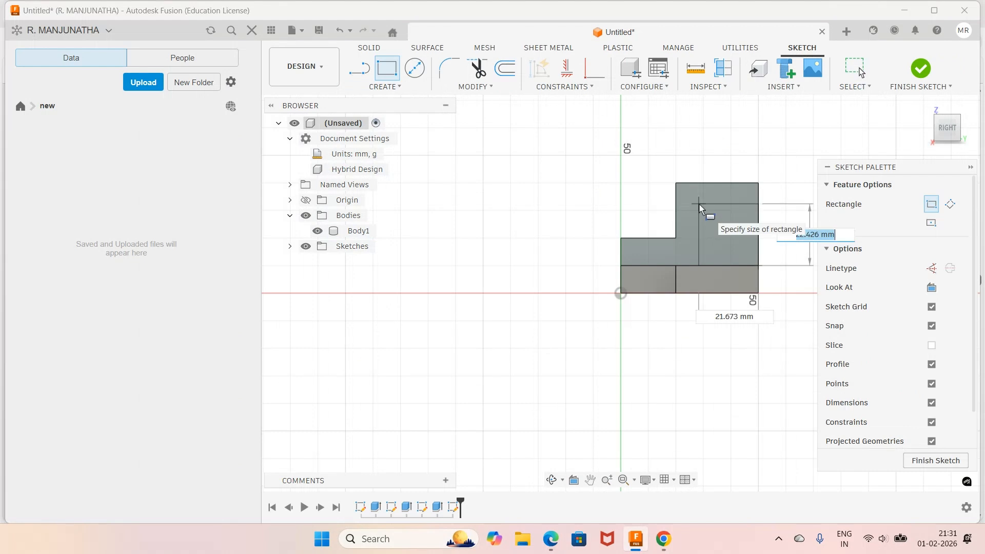
left_click(700, 204)
Apply an Equal constraint between the rectangle's vertical side and its upper edge.
left_click(594, 87)
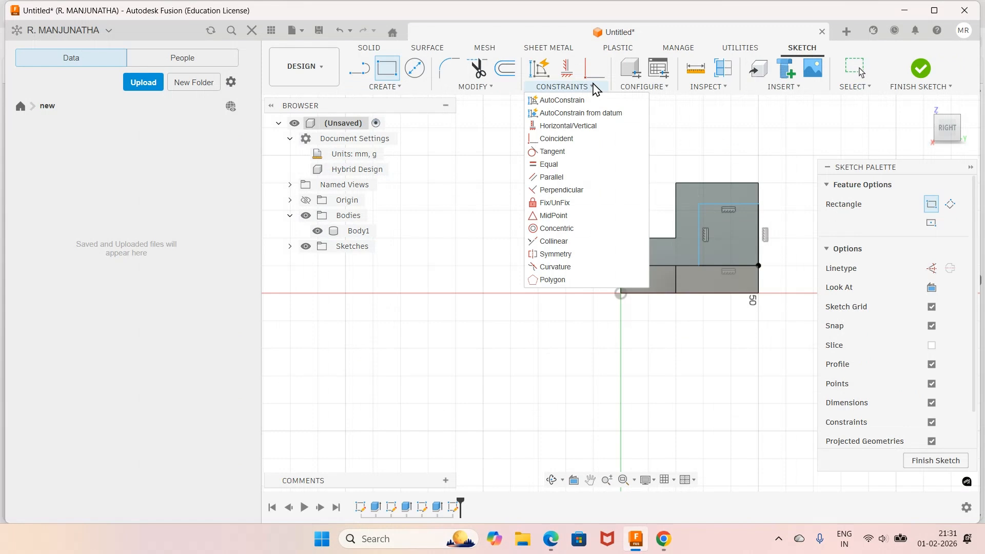
left_click(572, 126)
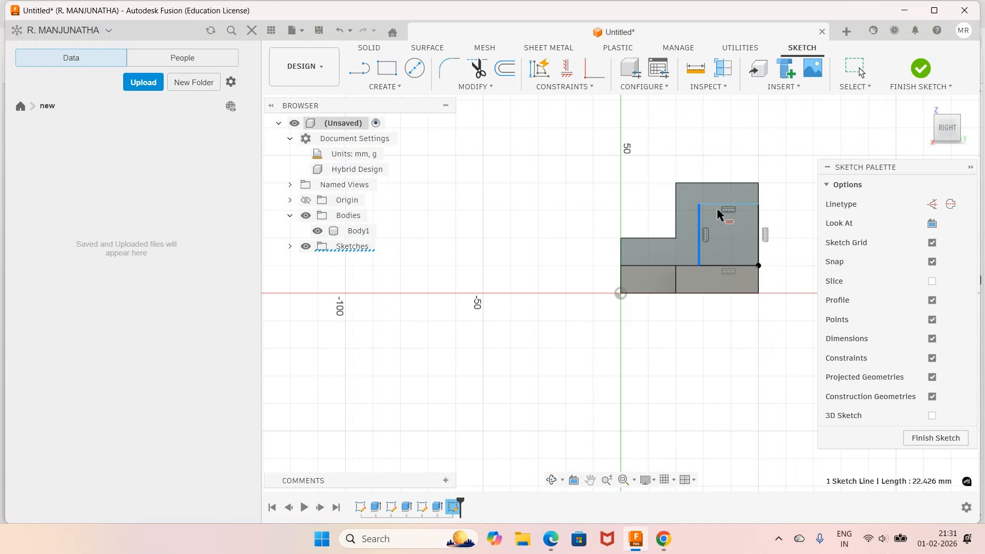
left_click(717, 207)
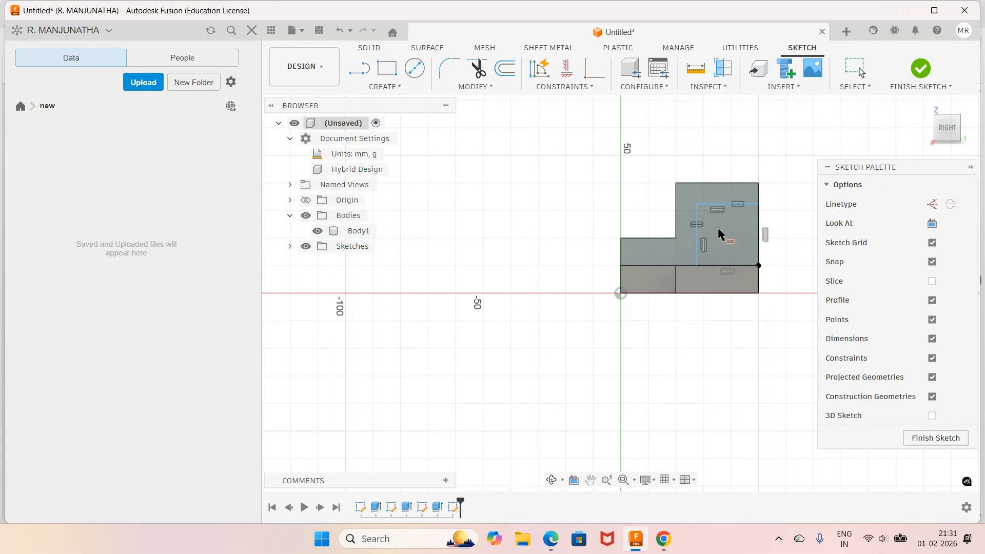
Dimension the vertical side of the square on the tall block's inner face to 20 mm and finish the sketch.
scroll(771, 219, "up", 1)
scroll(770, 219, "up", 1)
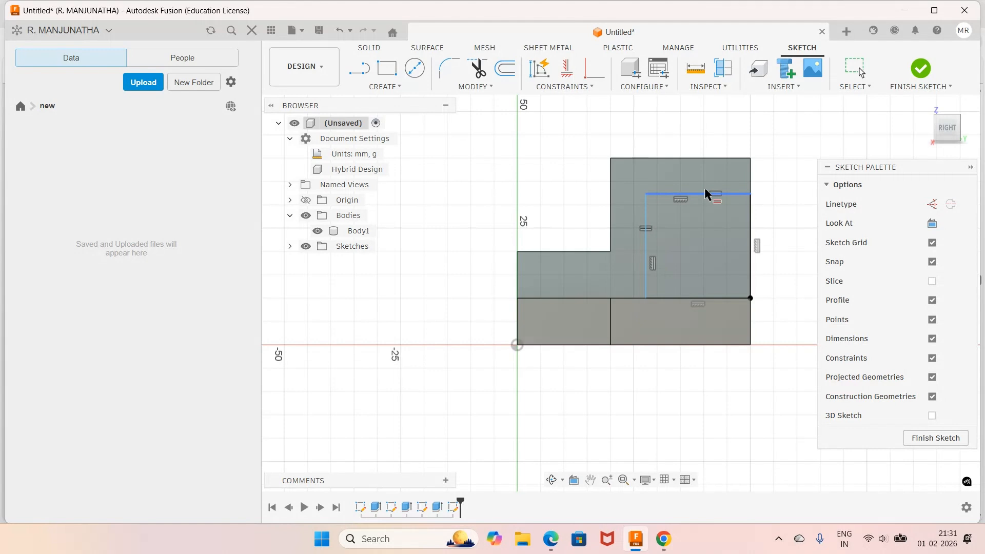
left_click(646, 267)
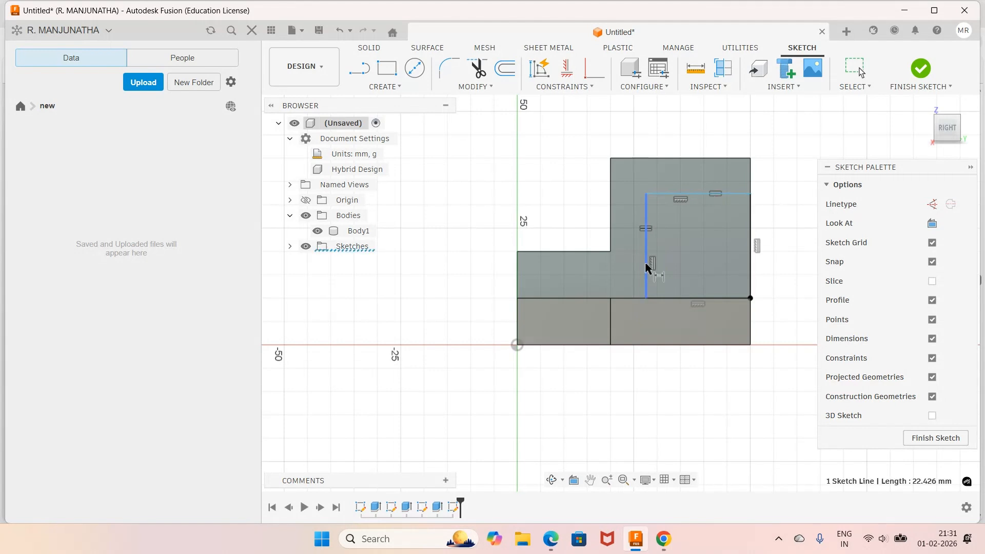
key("d")
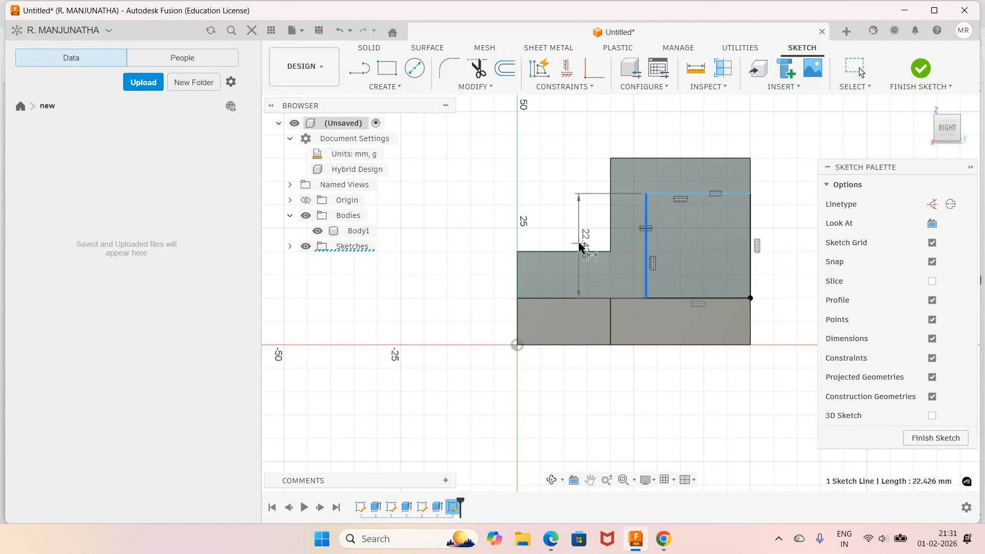
left_click(580, 245)
type("2")
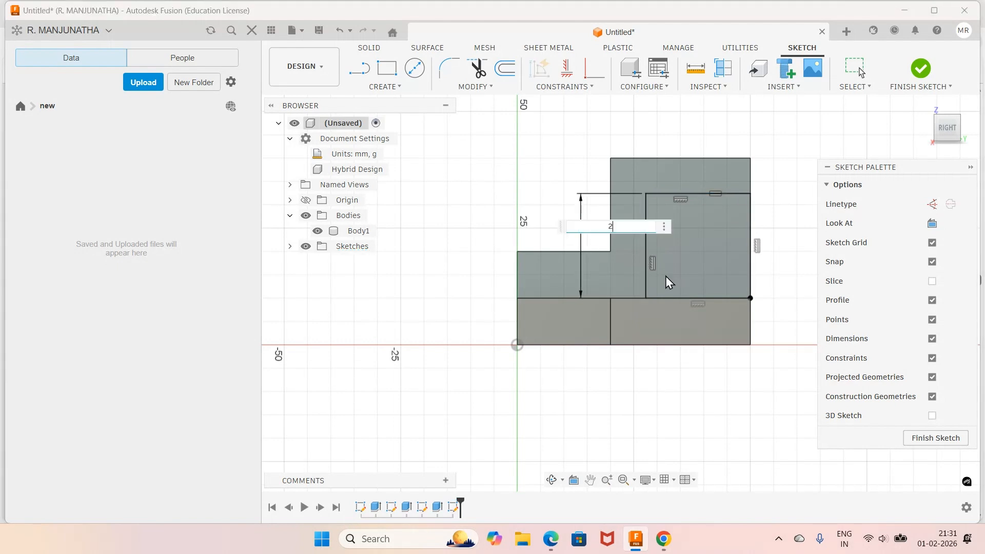
type("0")
key("Return")
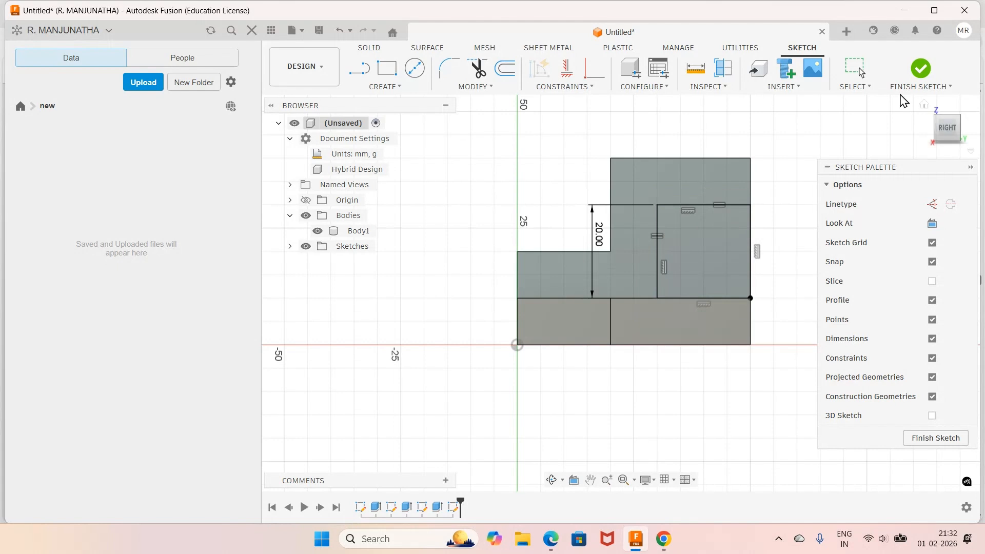
left_click(921, 68)
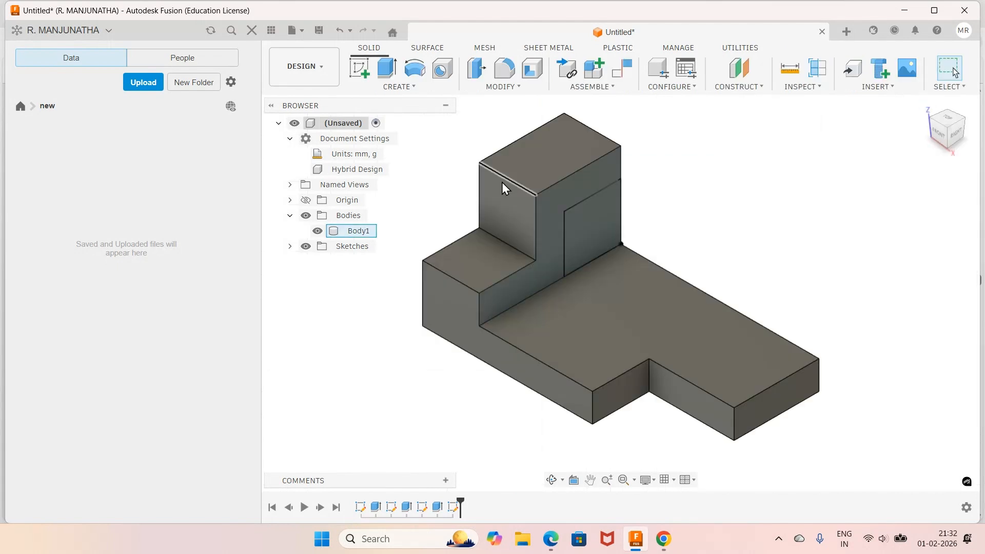
Extrude the 20 mm square profile 40 mm outward along the base, joined to the existing body.
key("e")
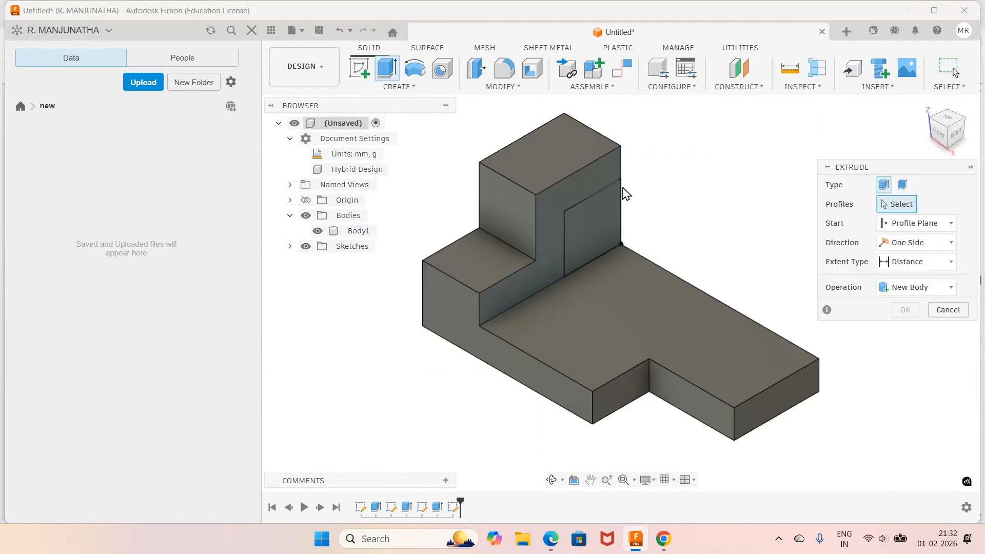
left_click(616, 205)
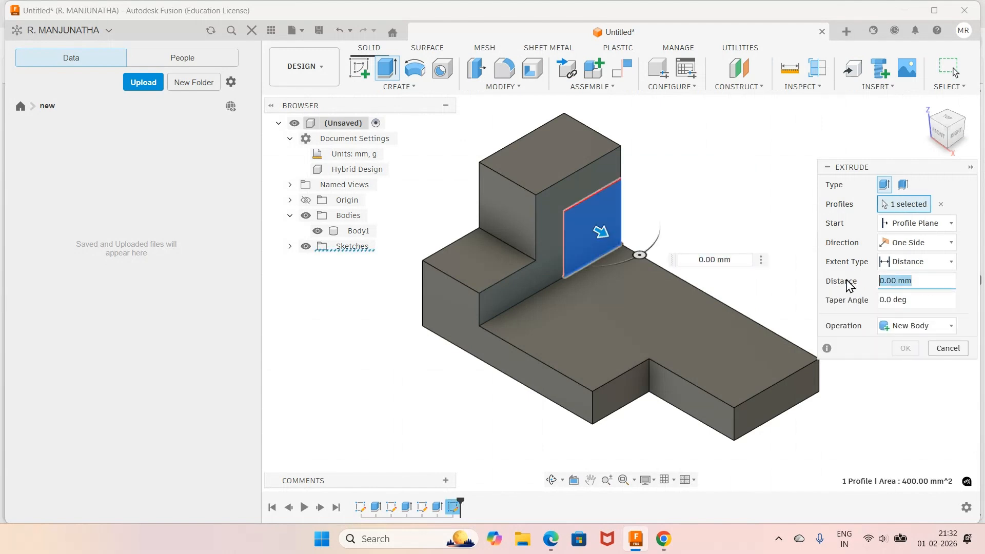
type("40")
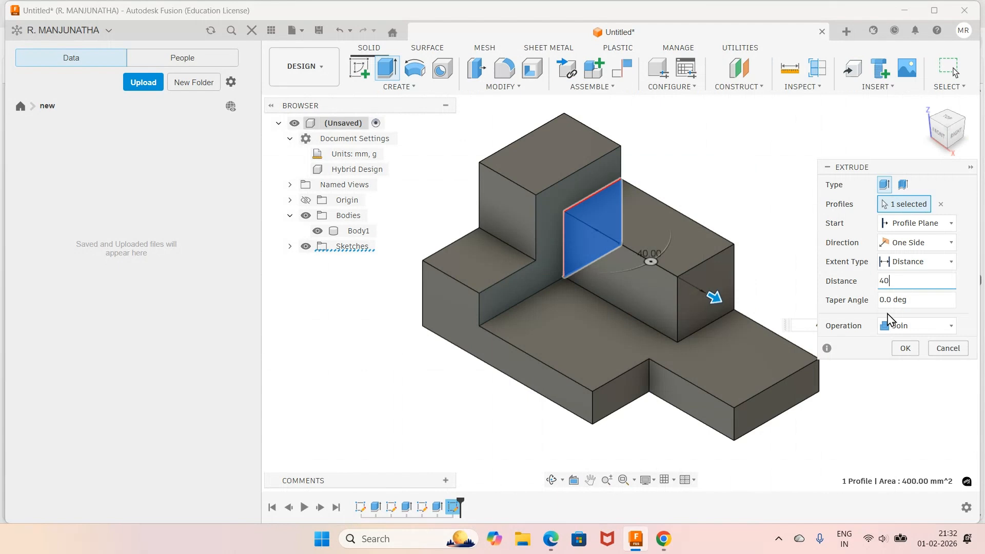
key("Return")
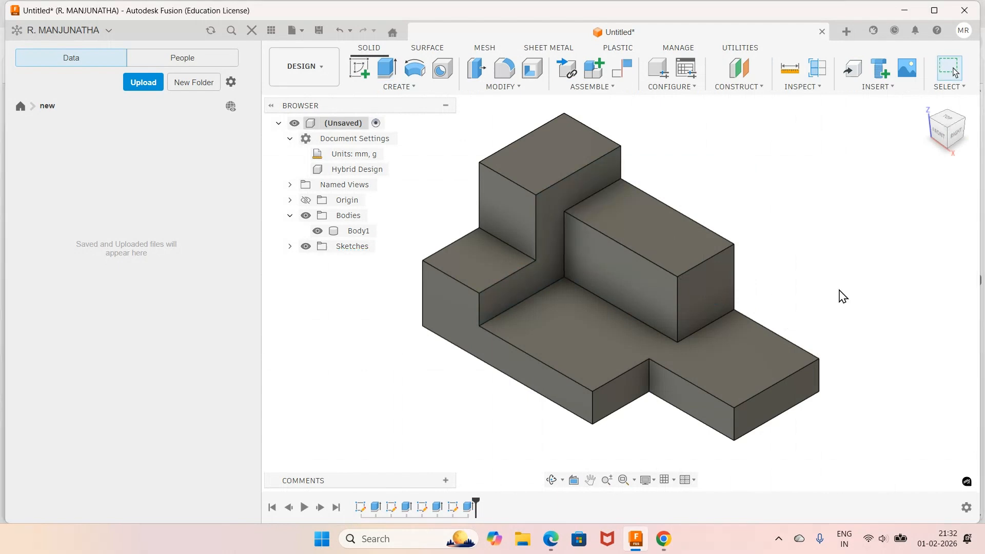
Save the finished design as MODEL 1 in the project named new.
scroll(841, 300, "down", 2)
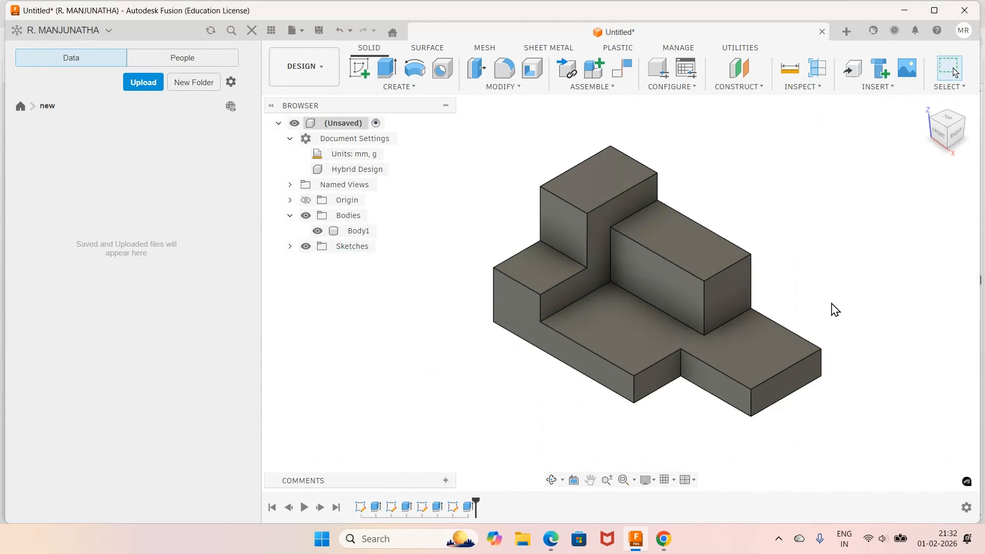
scroll(835, 309, "down", 1)
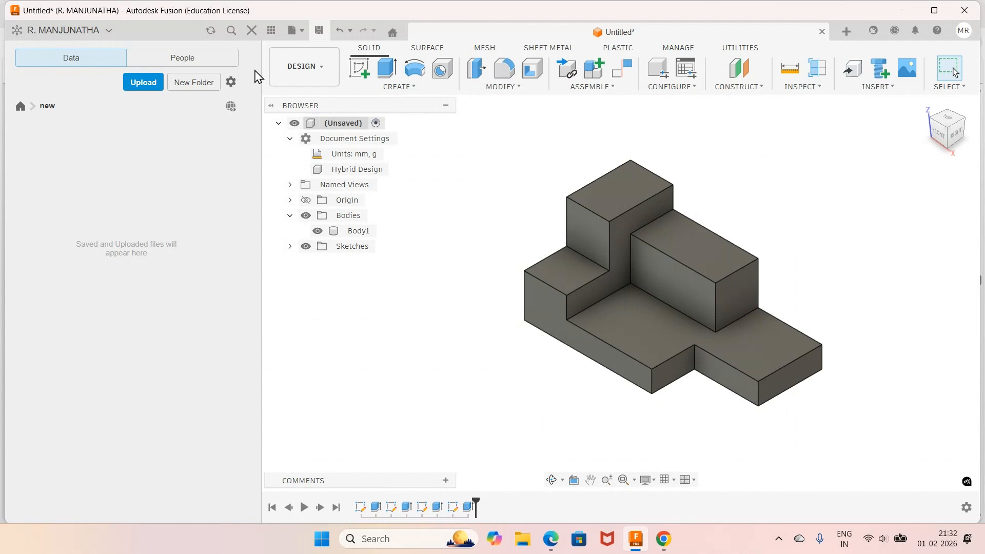
key("ctrl+s")
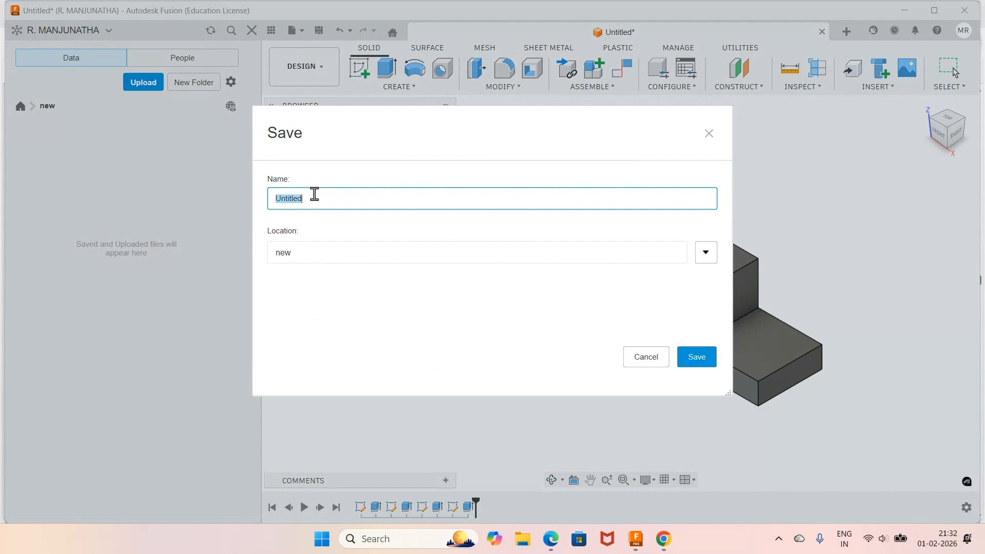
key("Escape")
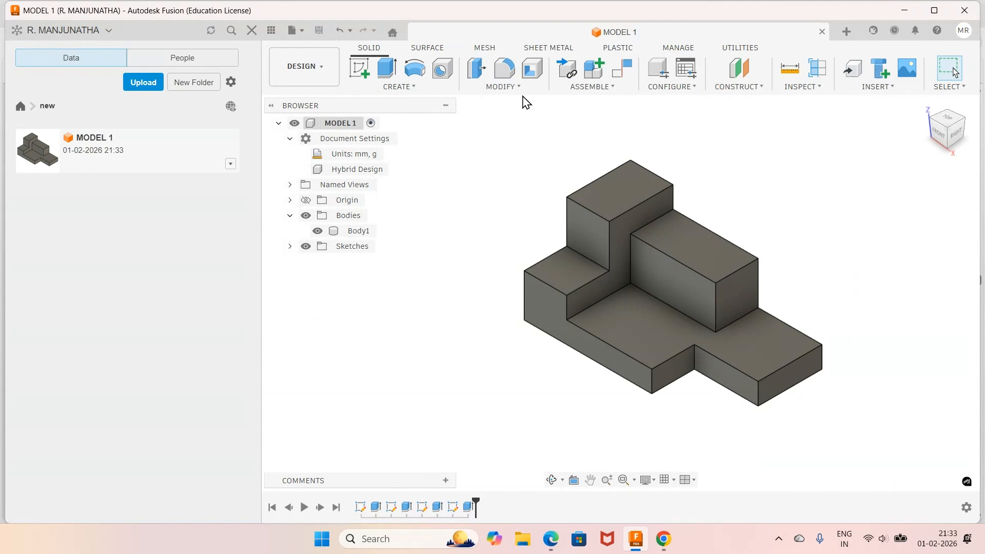
Apply the Paint - Enamel Glossy (Yellow) appearance to the whole block and save the design.
left_click(503, 86)
left_click(498, 354)
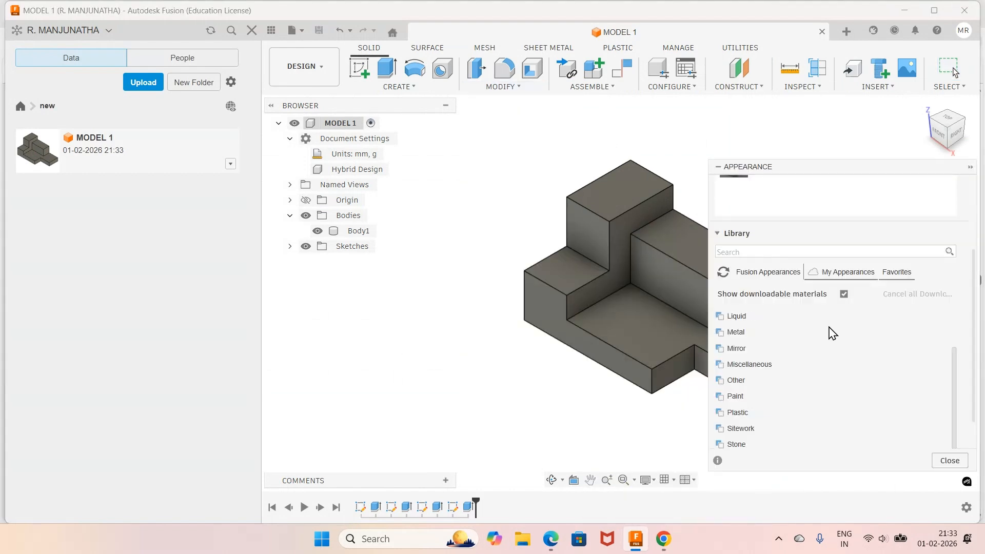
left_click(731, 399)
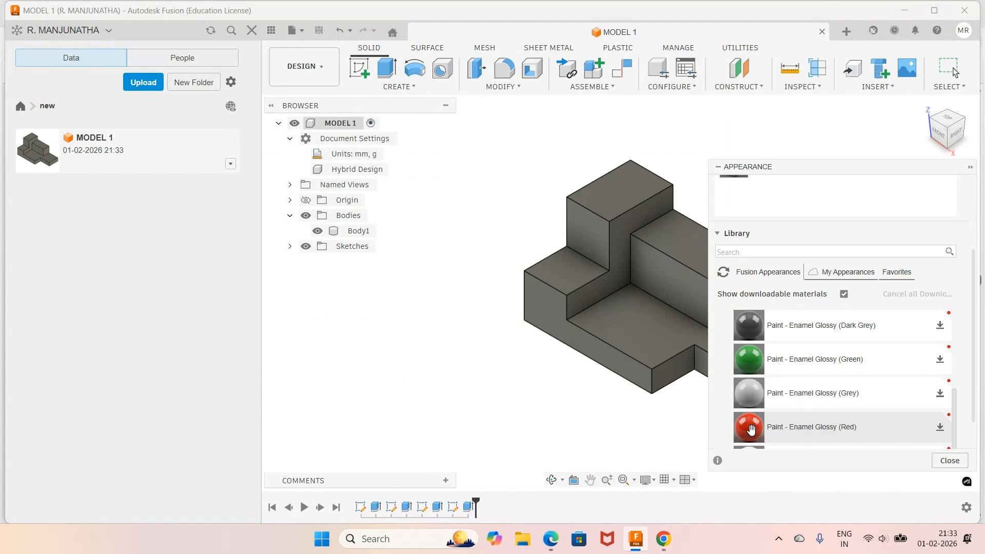
scroll(751, 429, "down", 3)
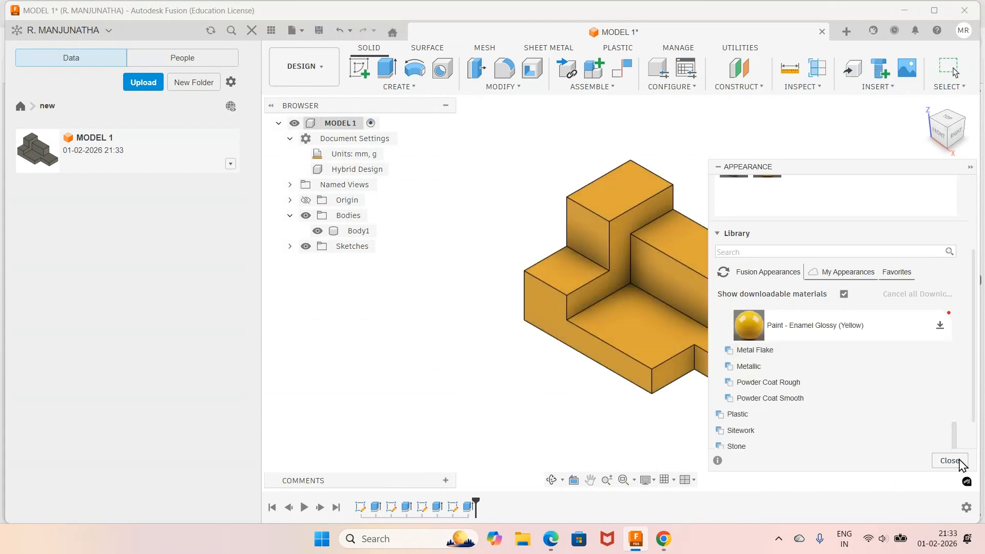
left_click(950, 461)
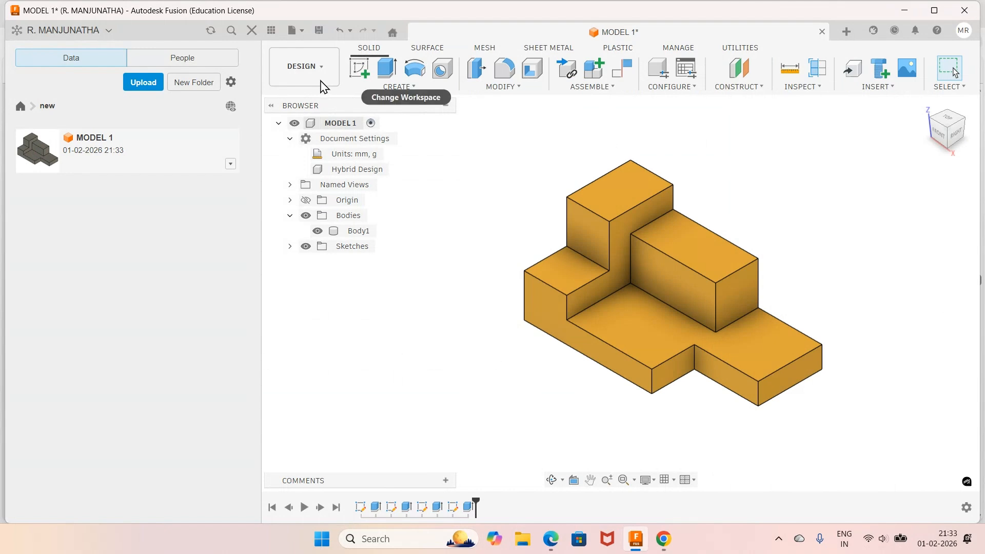
left_click(319, 30)
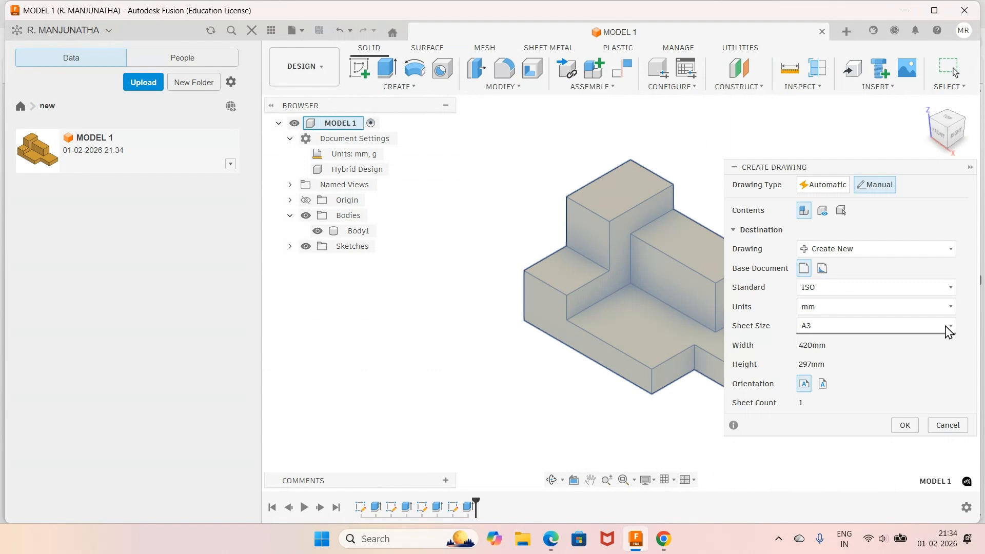
Create a manual drawing from MODEL 1 on an A4 portrait sheet, using the ISO standard and millimetres.
left_click(946, 325)
left_click(870, 346)
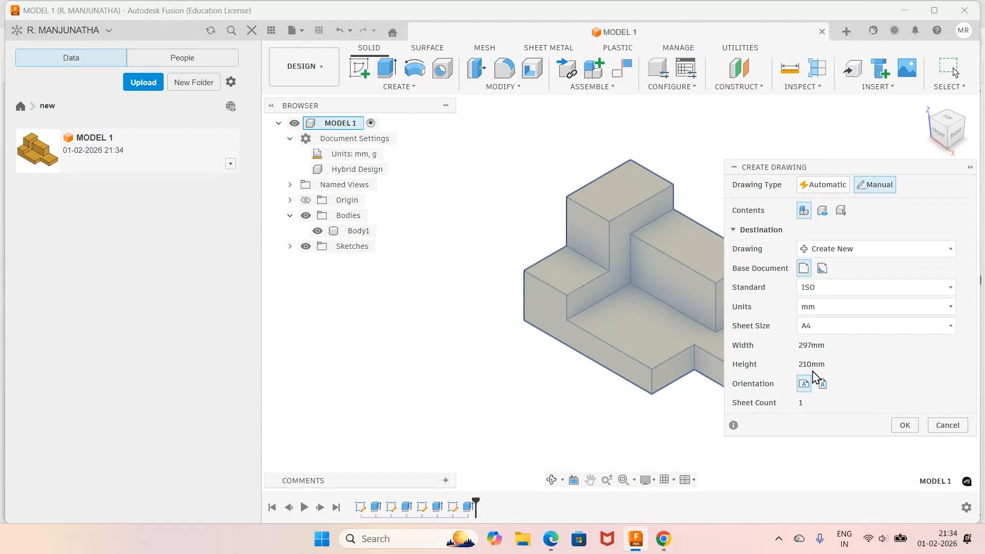
left_click(822, 385)
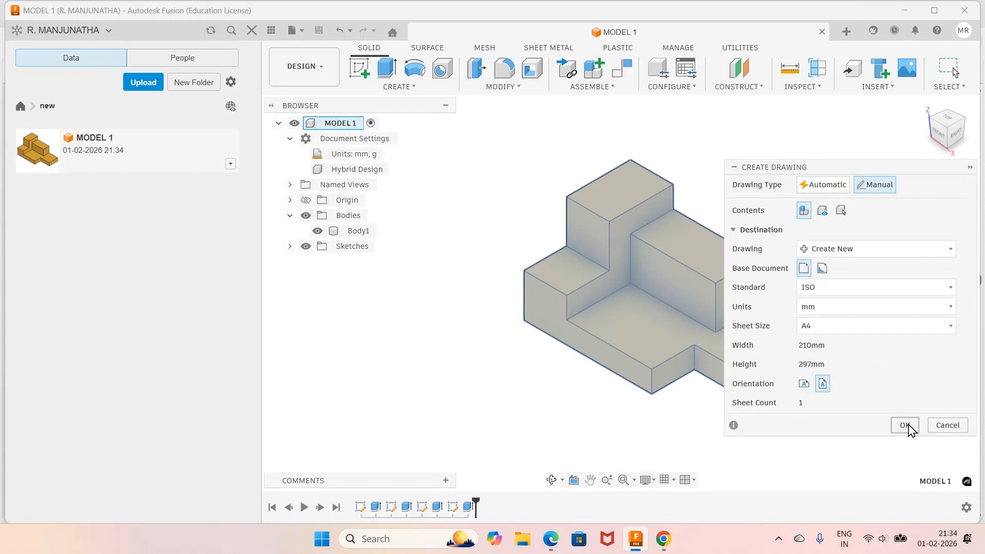
left_click(905, 426)
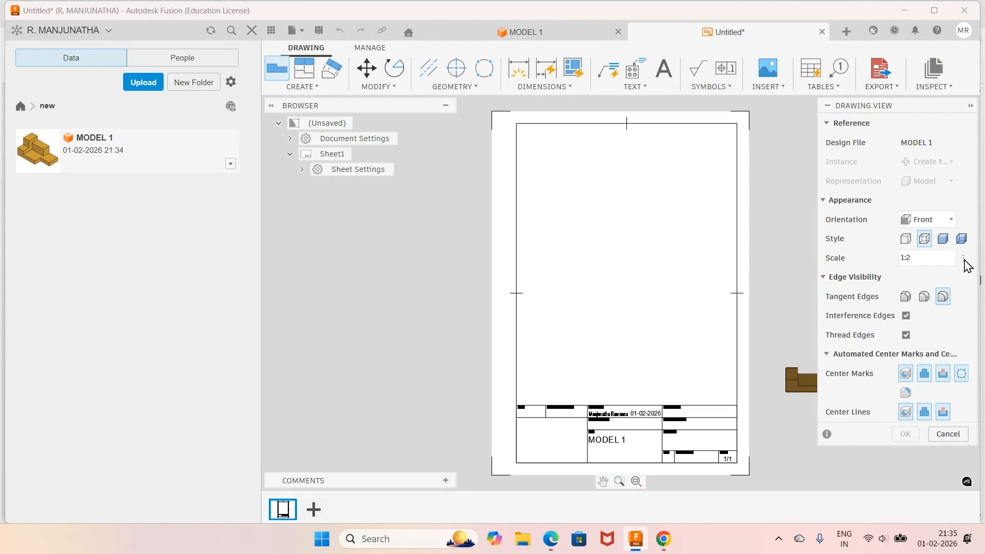
Place a front base view of MODEL 1 at 1:1 scale in the upper part of the sheet.
left_click(964, 259)
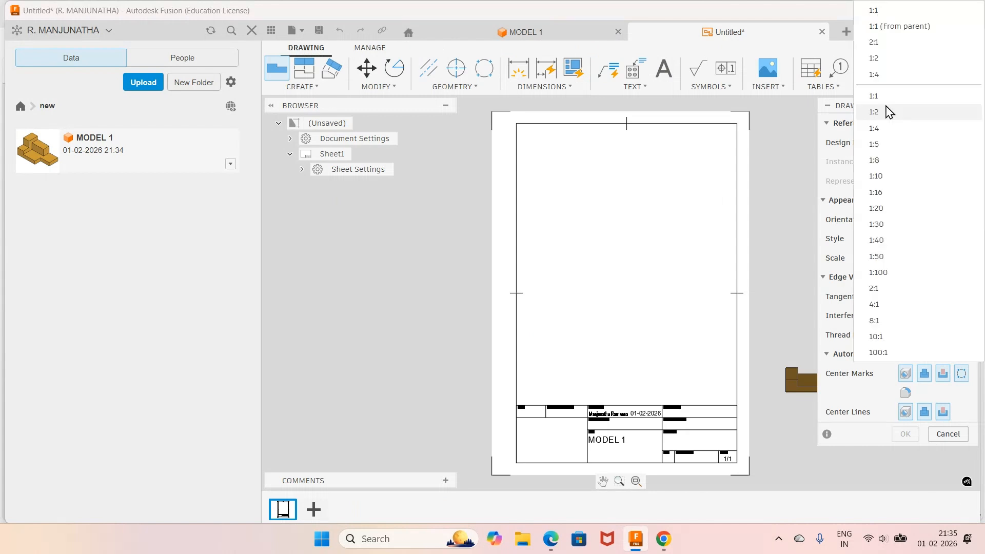
left_click(883, 97)
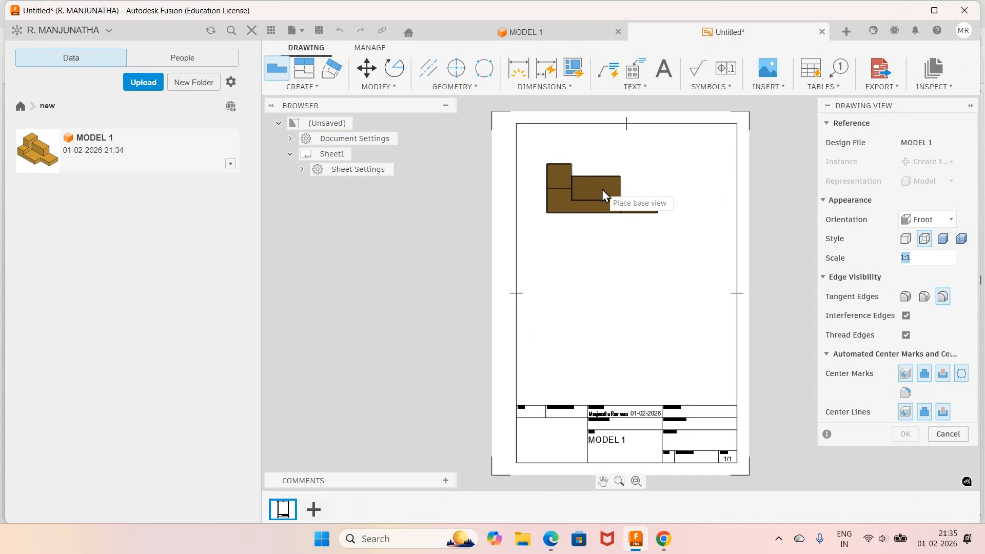
left_click(602, 190)
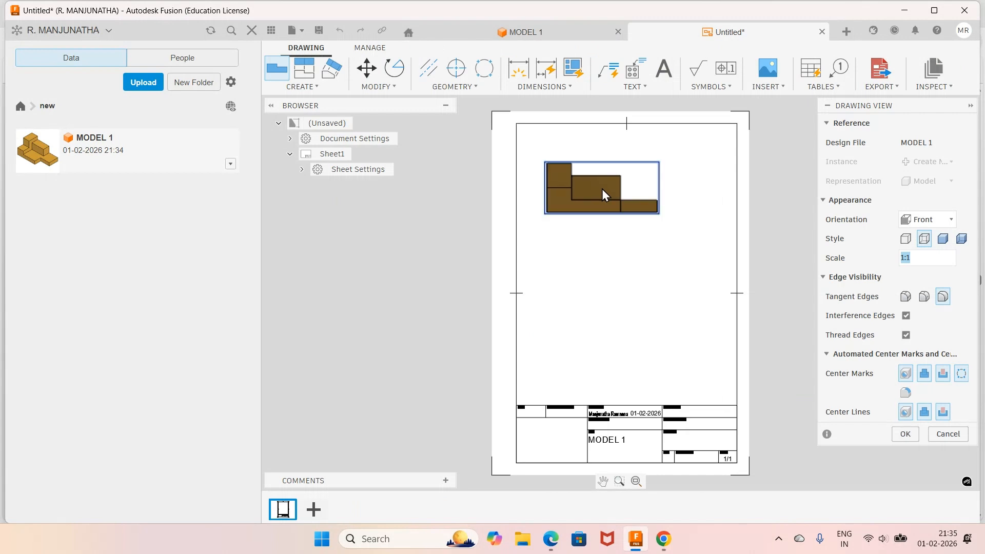
left_click(905, 434)
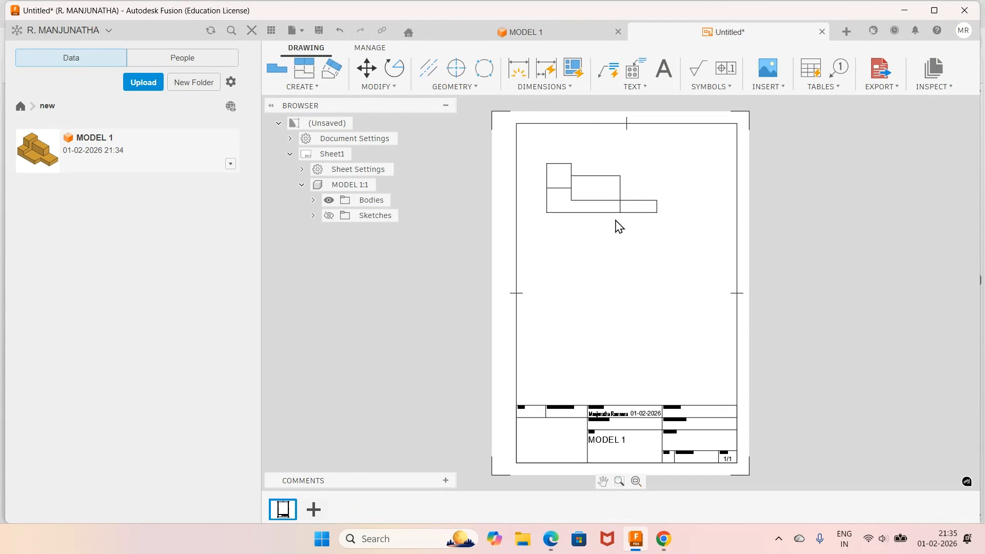
Project views below and beside the front view plus an isometric view above the title block, and set the isometric view's style to shaded.
left_click(304, 68)
left_click(577, 212)
left_click(585, 275)
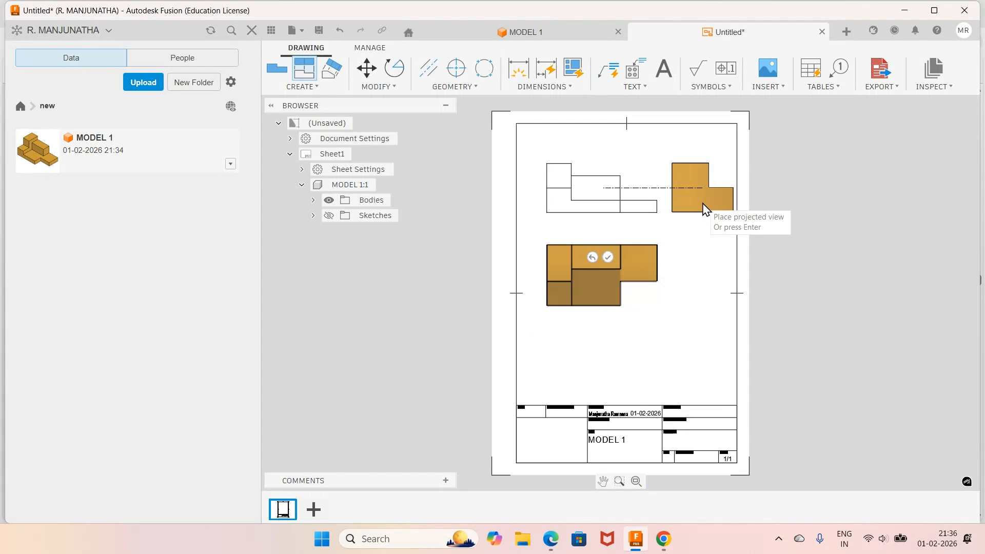
left_click(703, 208)
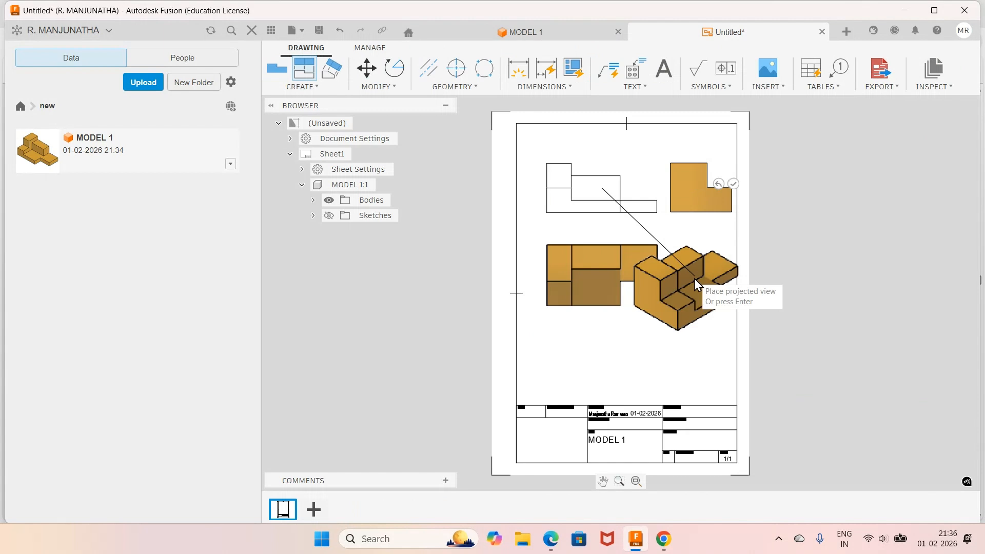
left_click(688, 340)
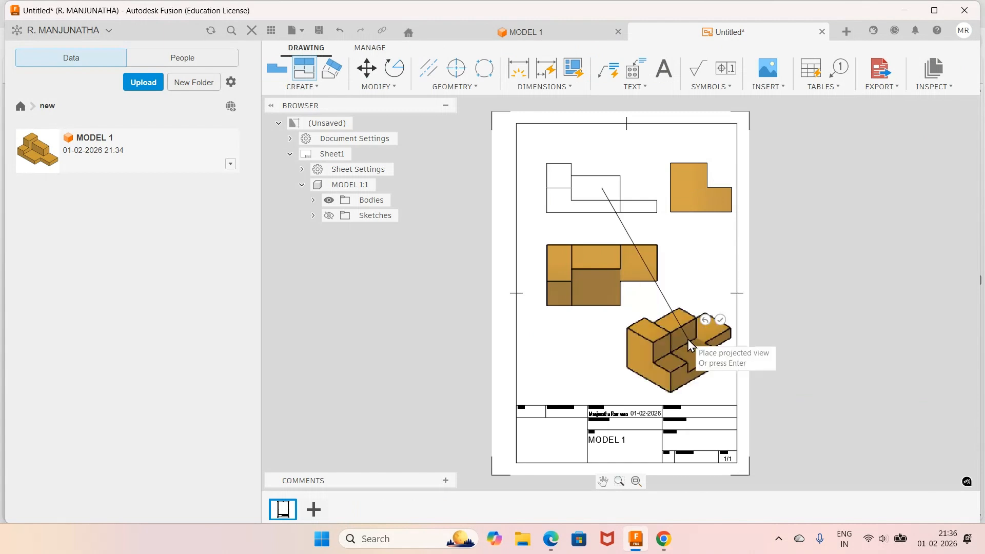
key("Return")
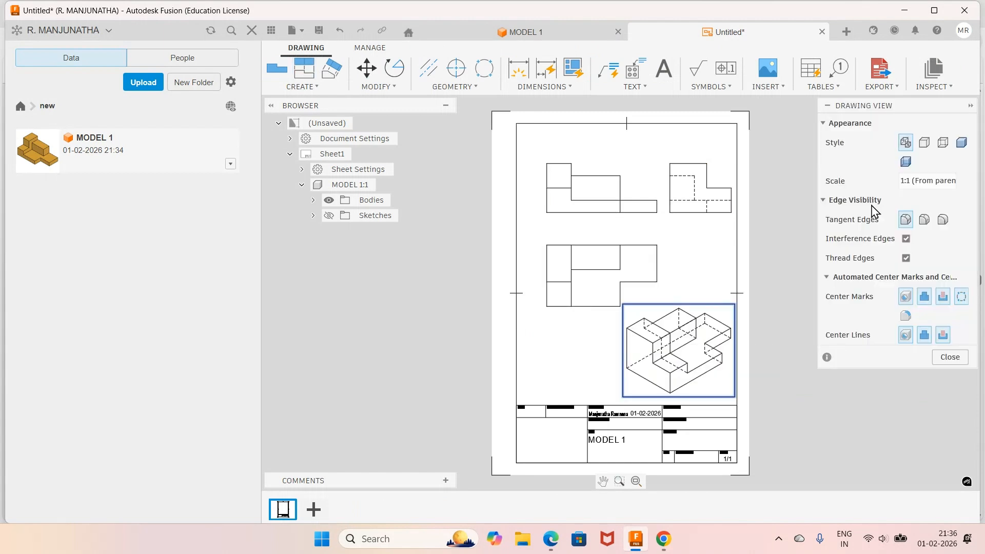
left_click(962, 147)
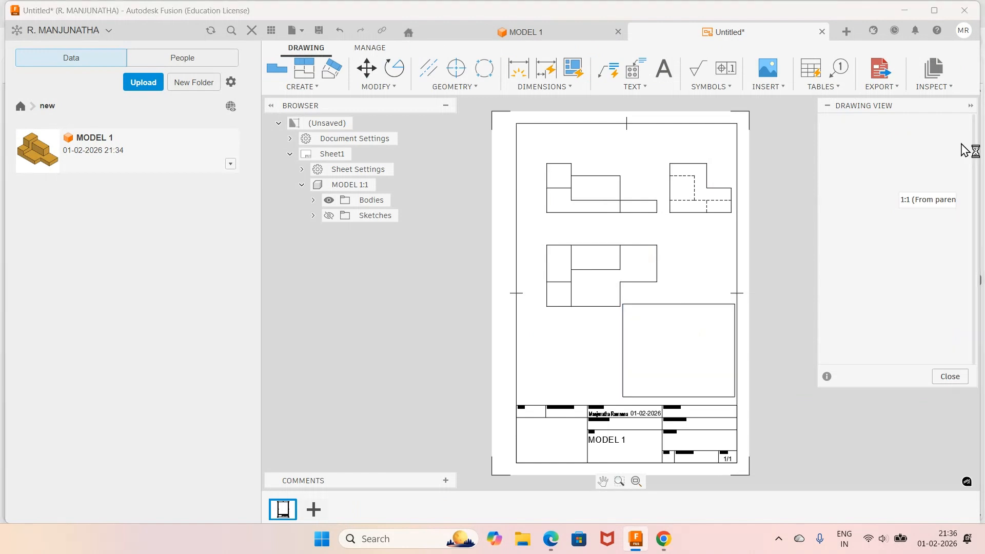
Add linear dimensions for the front view's overall height and the top view's overall depth, placing both to the left of their views.
left_click(569, 86)
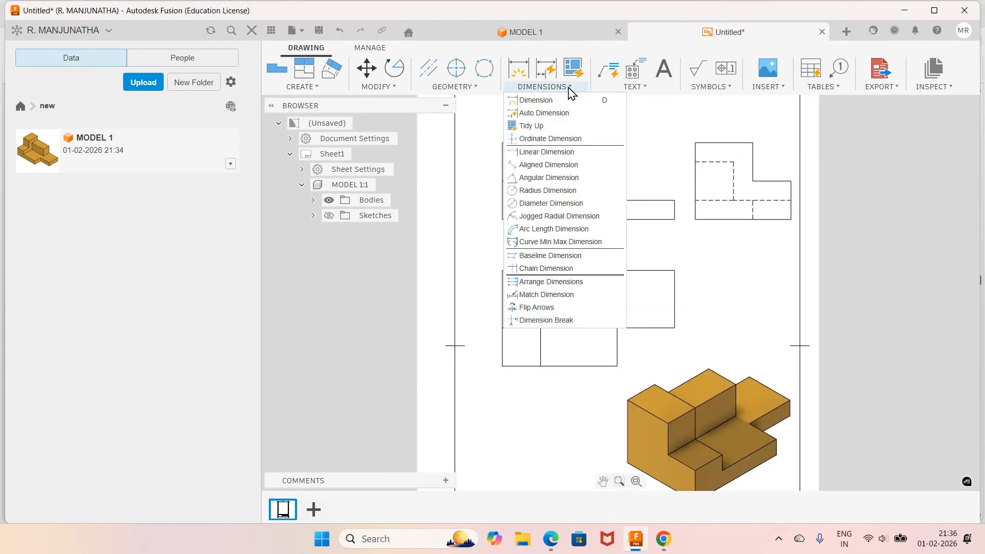
left_click(547, 152)
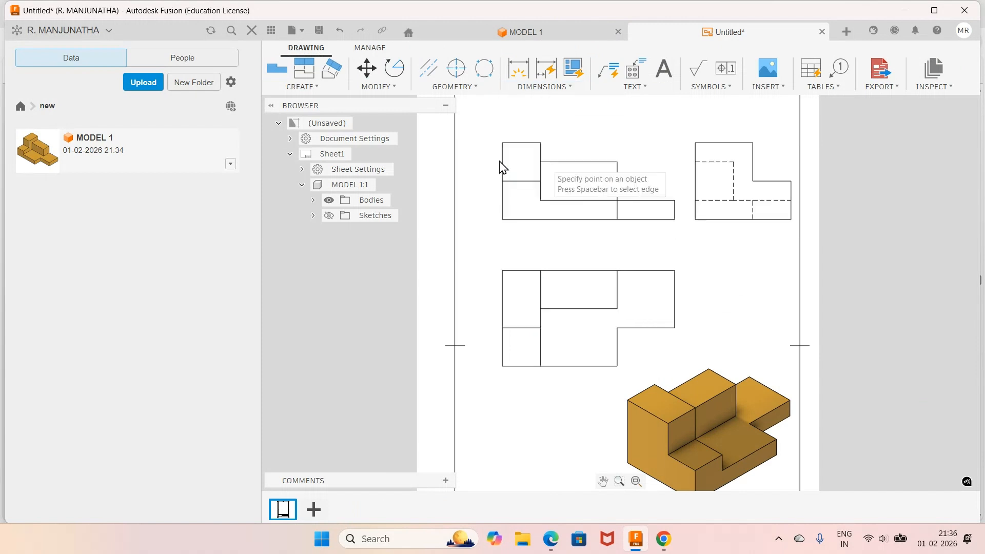
left_click(503, 167)
left_click(486, 211)
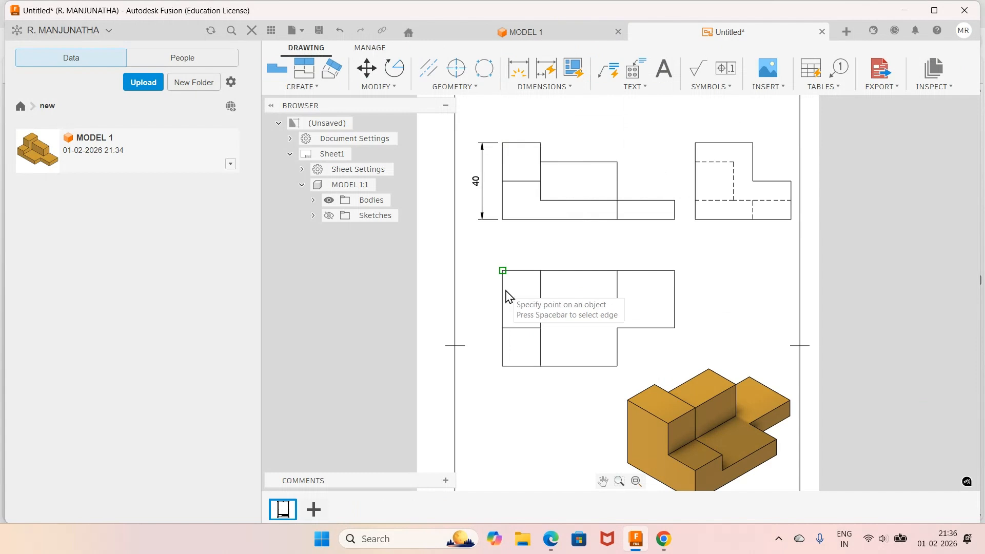
left_click(503, 270)
left_click(503, 366)
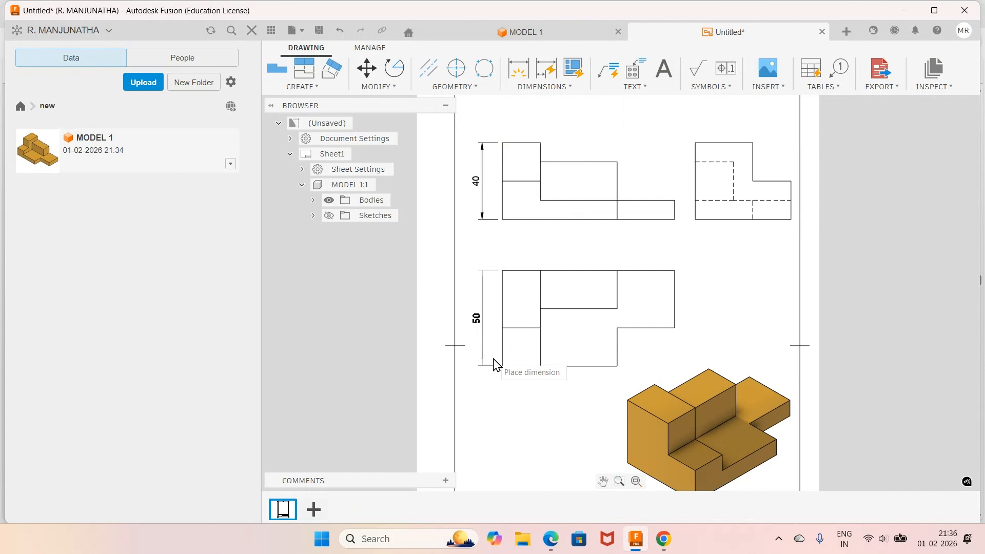
left_click(496, 365)
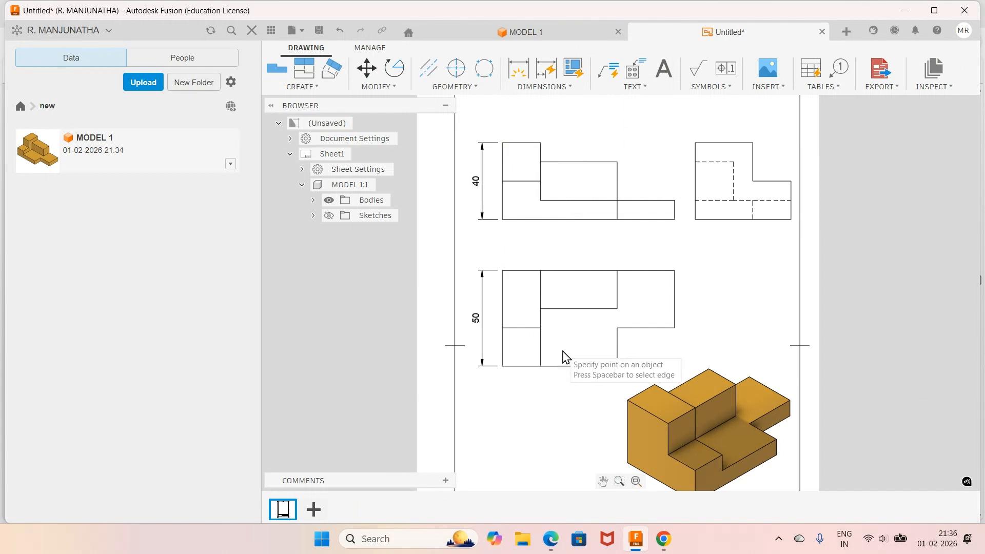
Dimension the top view's overall length above the view and the depth of its right-hand block beside it.
left_click(503, 270)
left_click(674, 270)
left_click(666, 250)
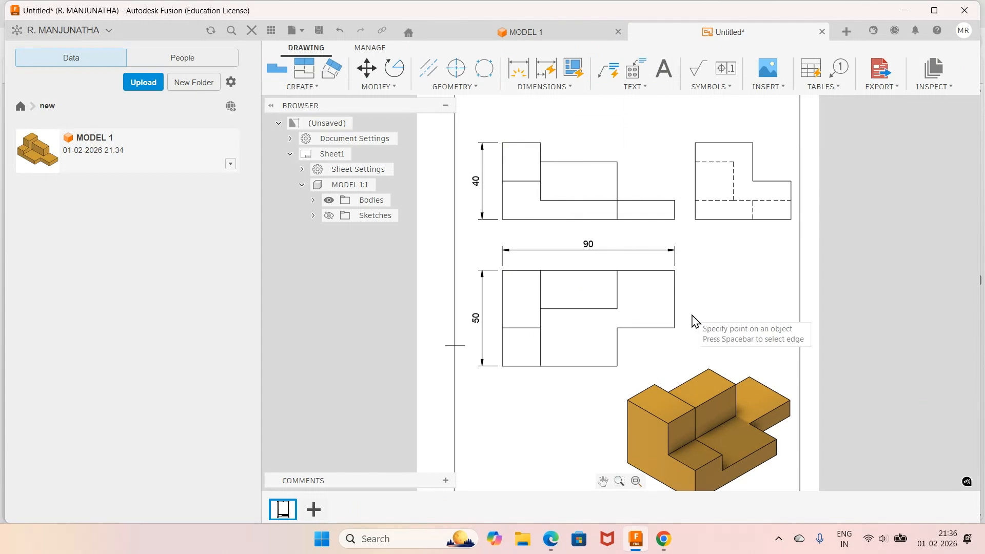
left_click(675, 328)
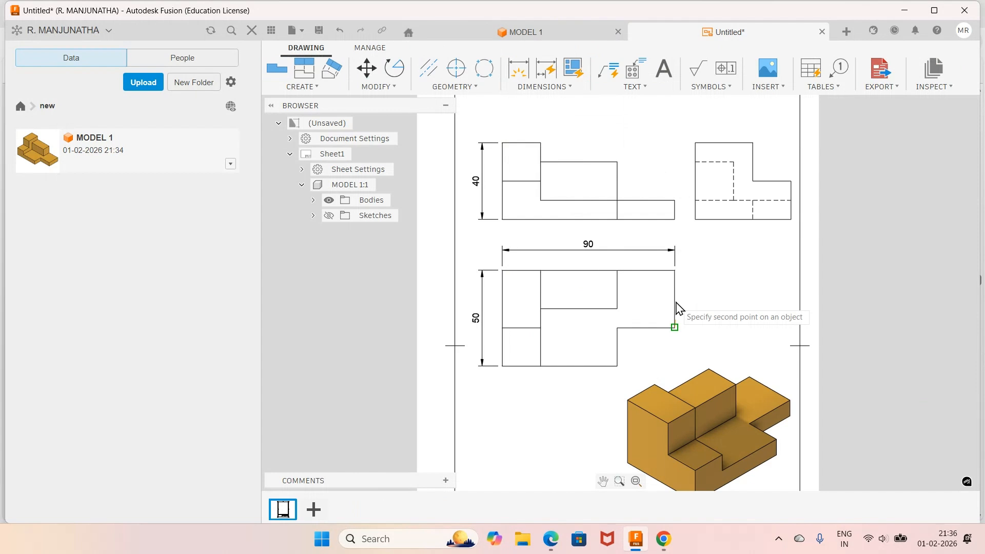
left_click(674, 271)
left_click(695, 297)
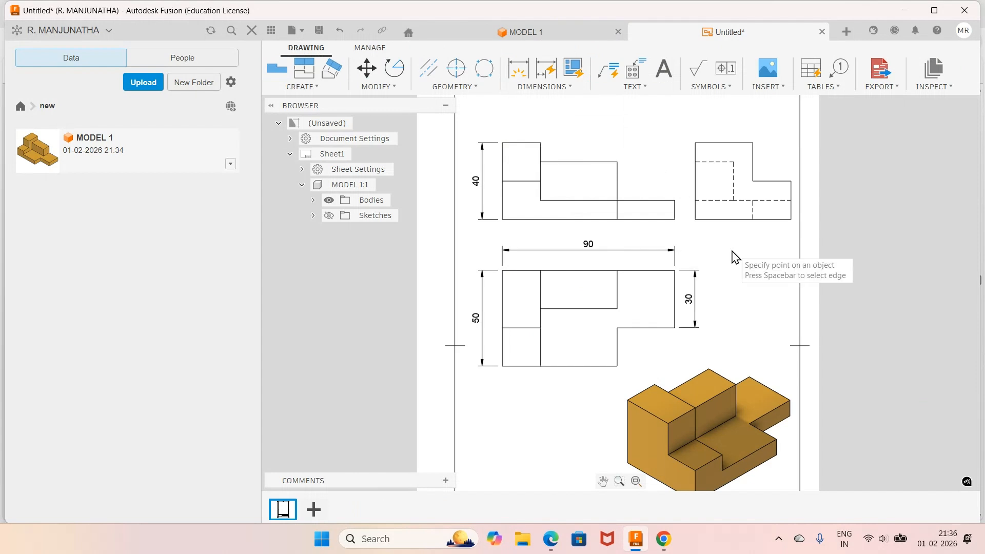
In the top view, dimension the left block's width below the view and the rear middle block's depth to the right of that block.
left_click(509, 370)
left_click(541, 365)
left_click(521, 385)
left_click(618, 306)
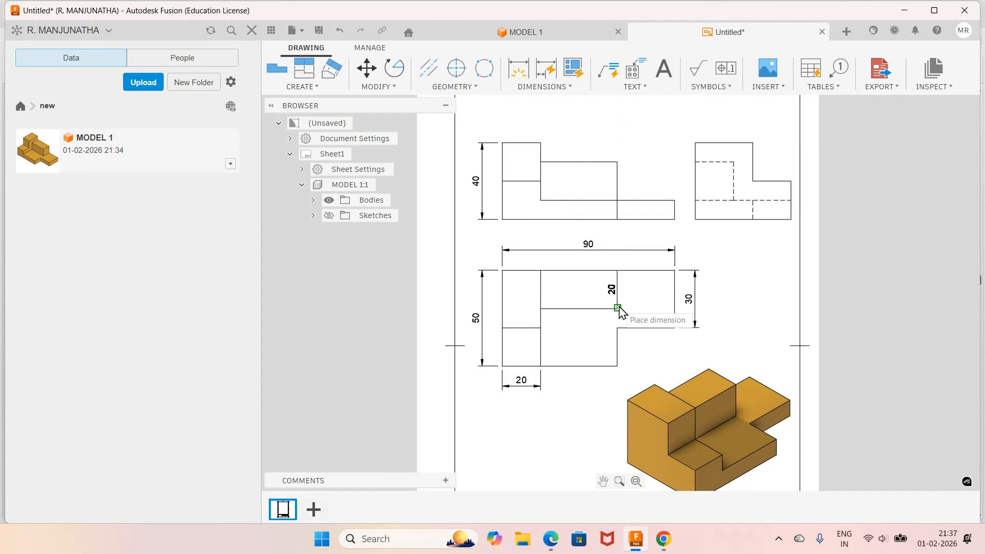
left_click(632, 307)
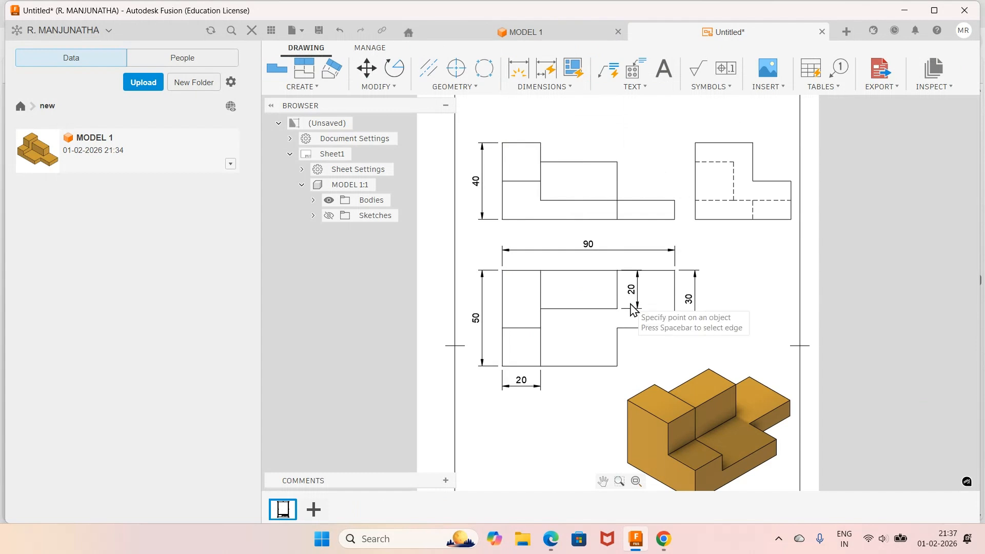
In the front view, dimension the middle block's height above the base and its length above the view.
left_click(617, 177)
left_click(637, 189)
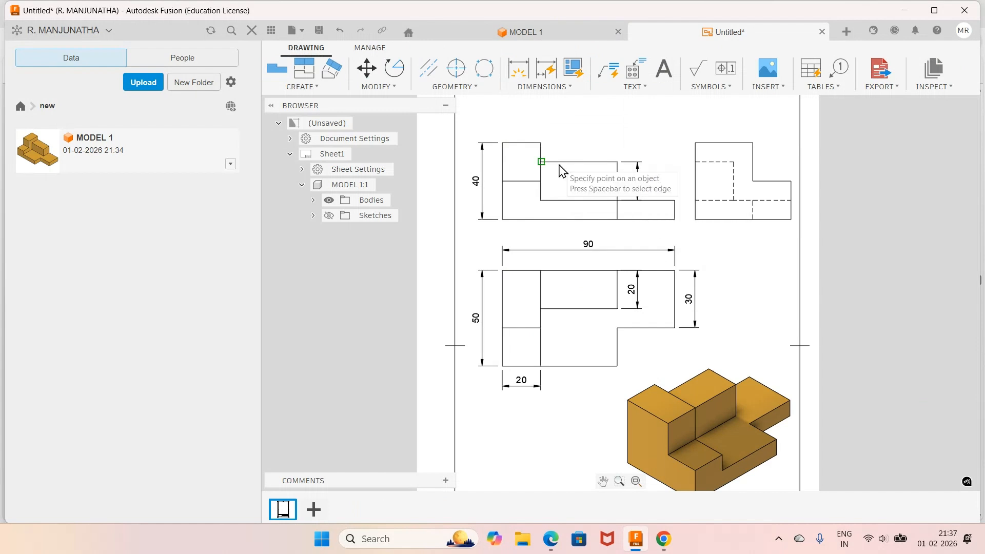
left_click(541, 143)
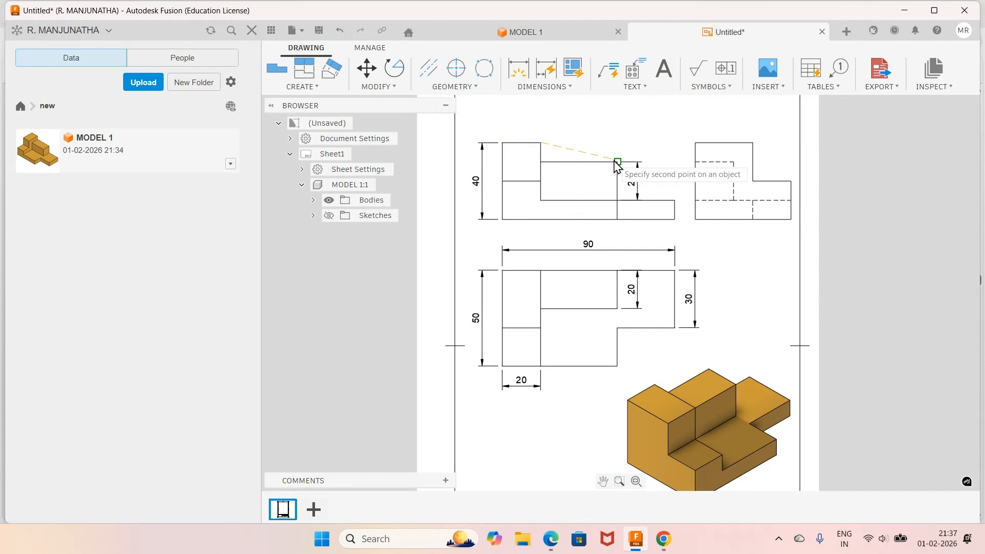
left_click(616, 162)
key("Escape")
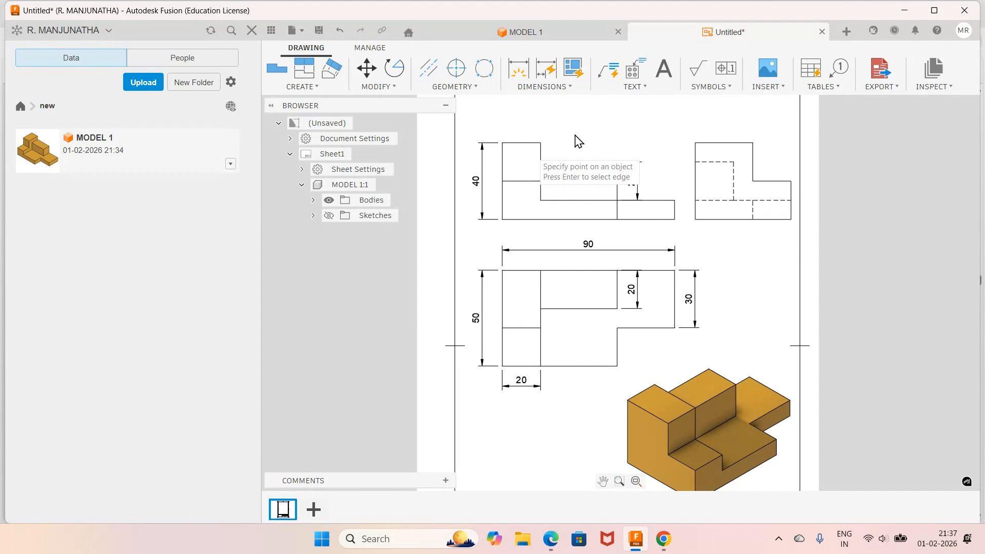
left_click(618, 163)
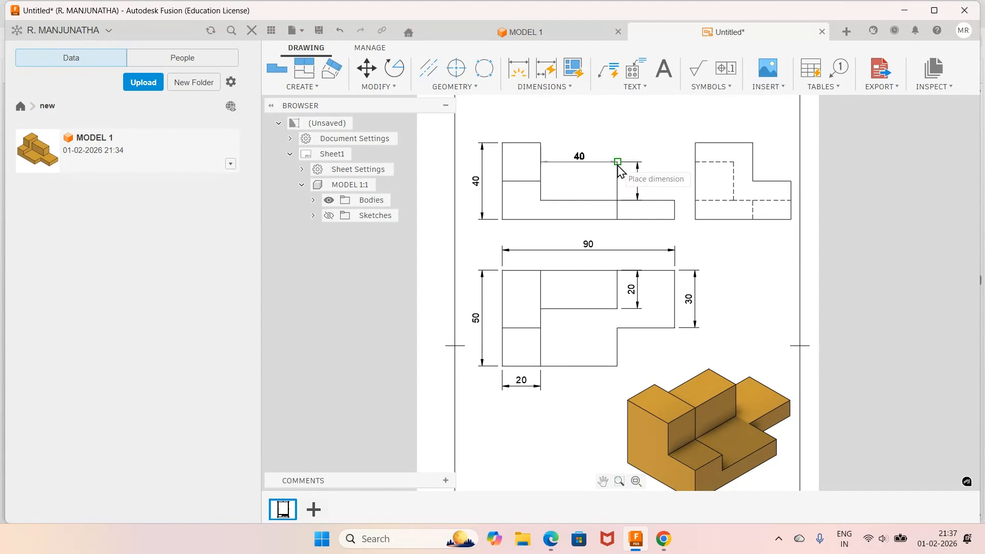
left_click(617, 124)
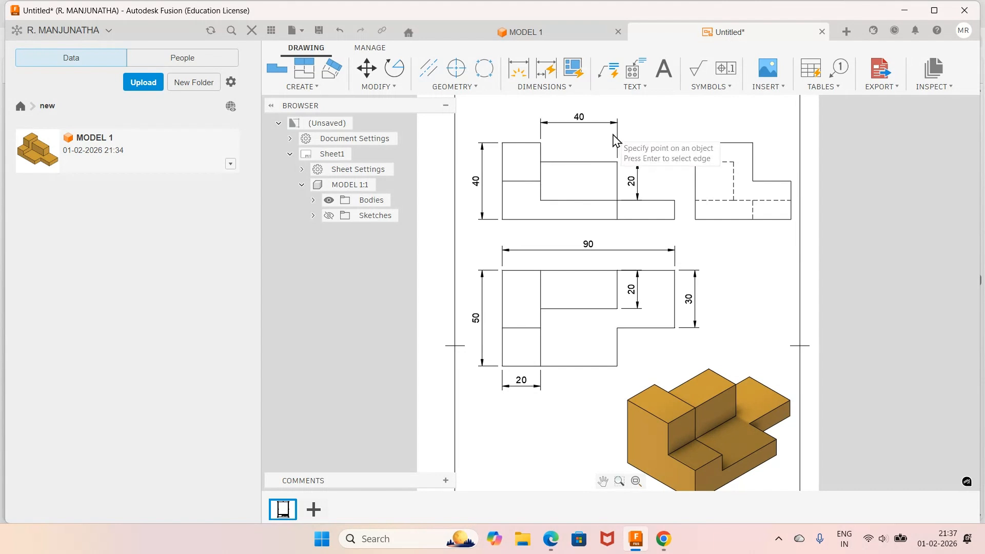
In the front view, dimension the base thickness at the right end and the left block's lower step height above the base.
left_click(675, 201)
left_click(675, 219)
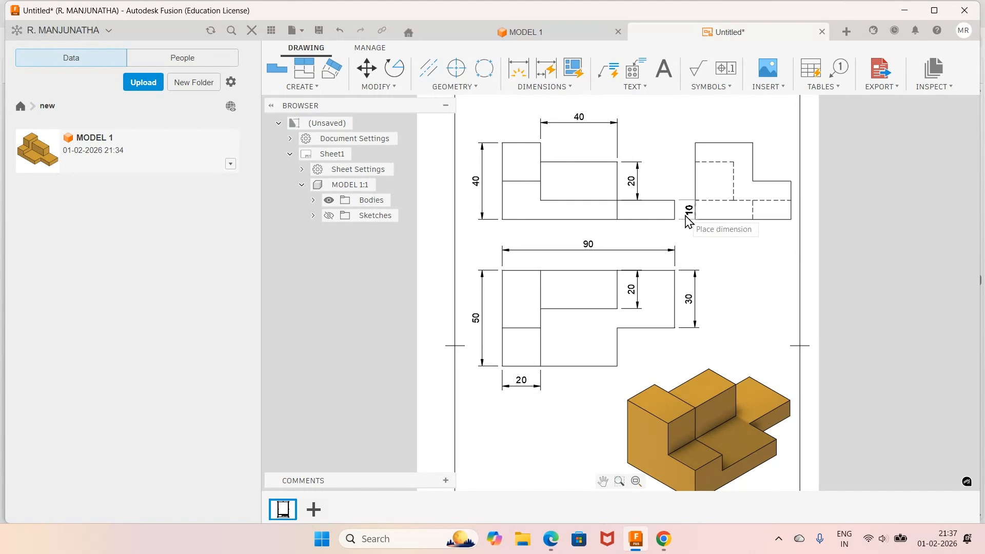
left_click(655, 225)
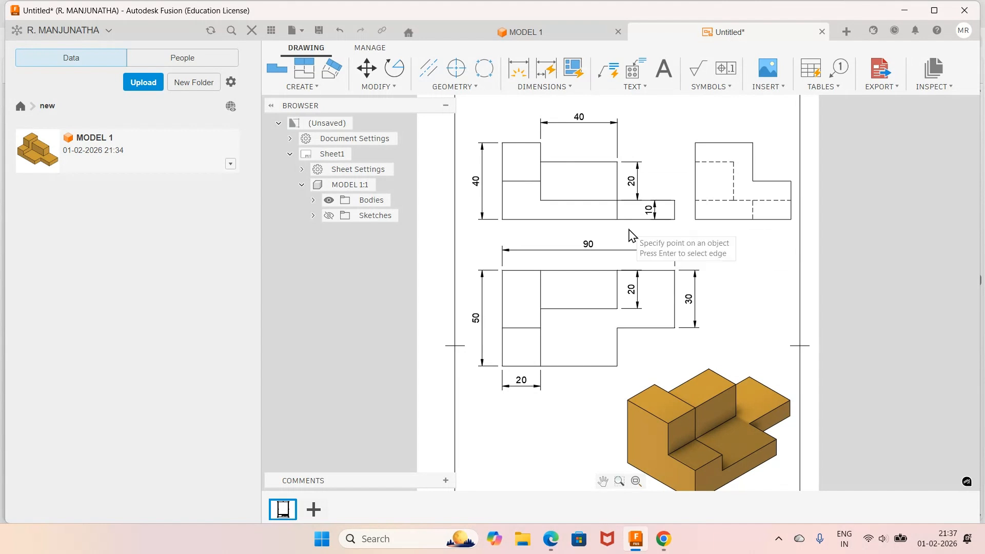
left_click(539, 186)
left_click(541, 199)
left_click(560, 191)
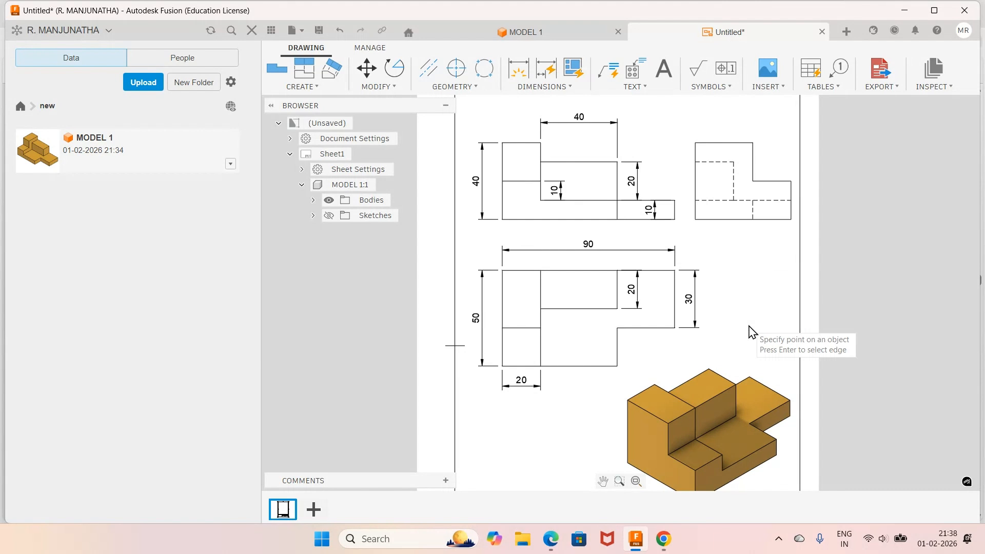
Fit the whole sheet in view and save the drawing as MODEL 1 Drawing in the folder "new".
left_click(636, 482)
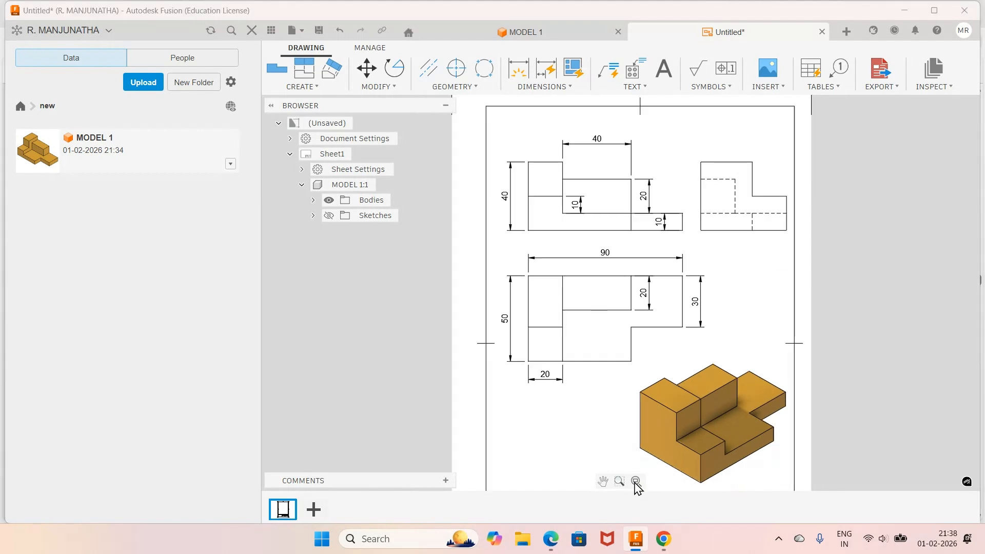
left_click(637, 483)
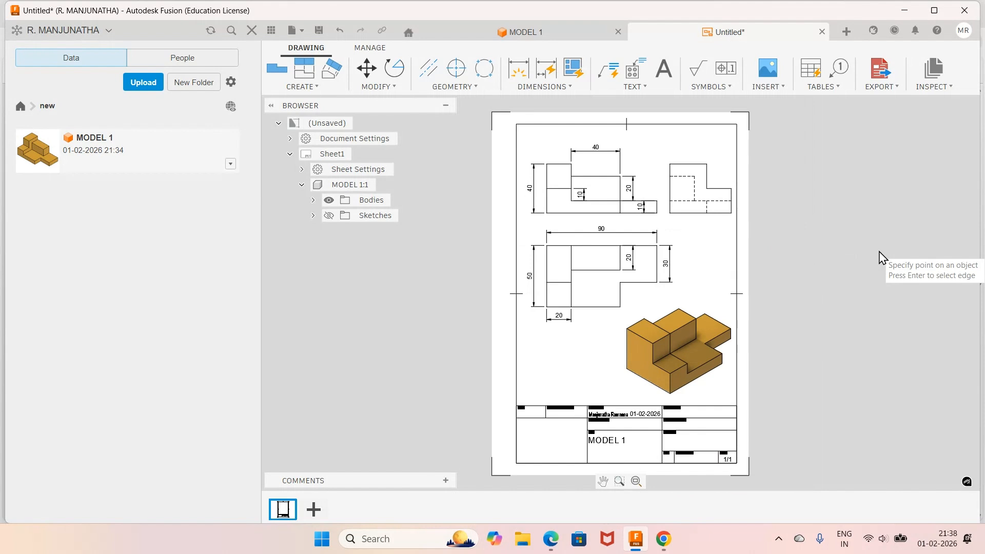
left_click(319, 30)
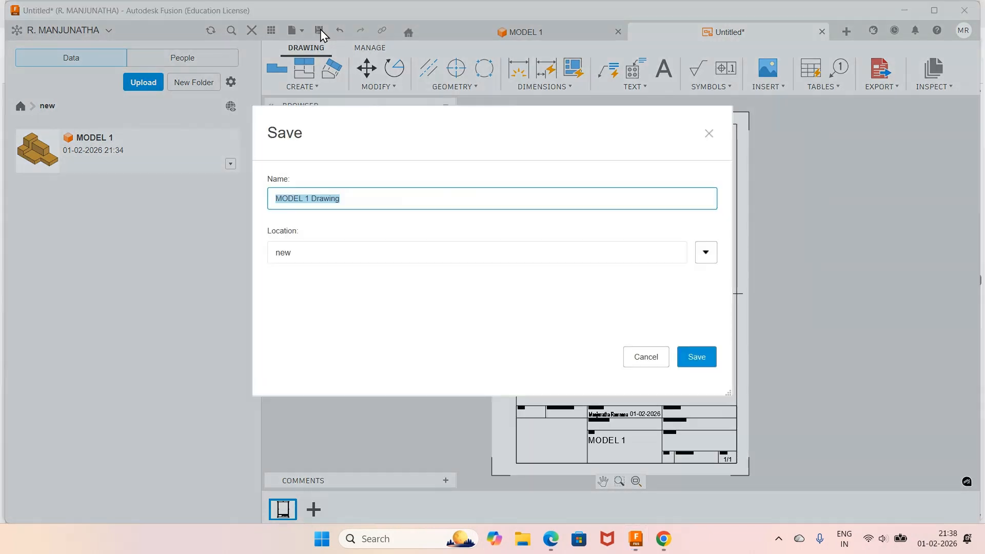
left_click(703, 359)
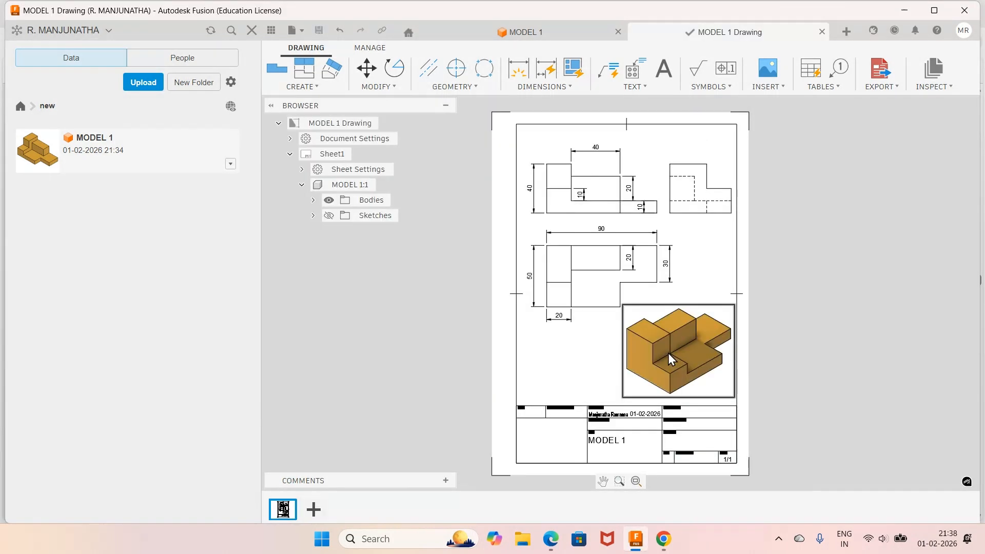